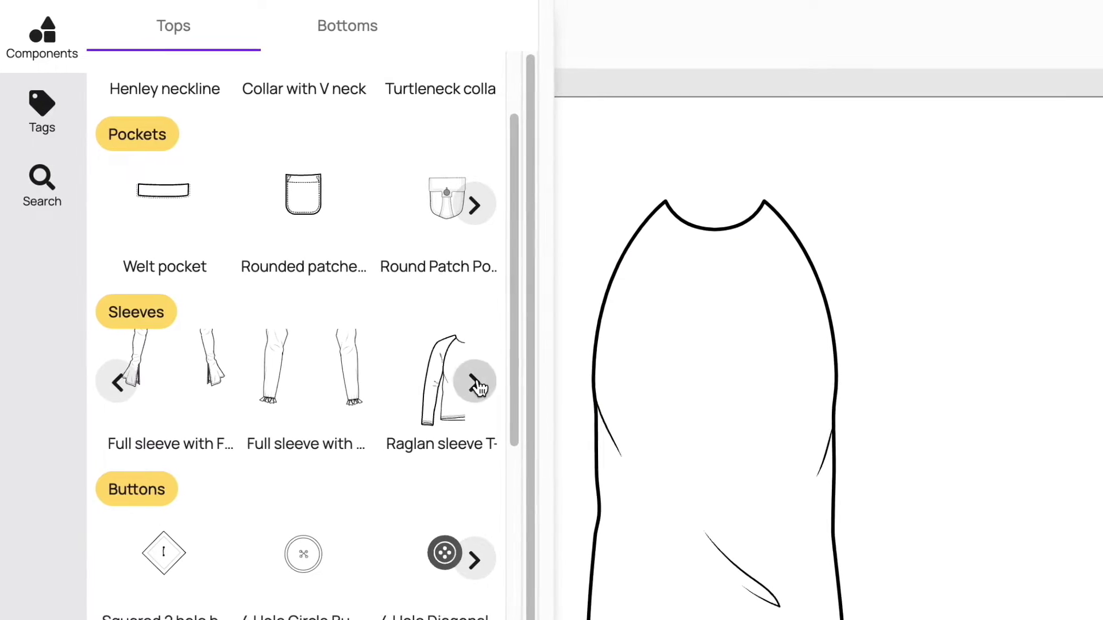
Step: Switch the t-shirt's sleeves to the Raglan style from the components carousel
left_click(472, 381)
left_click(258, 383)
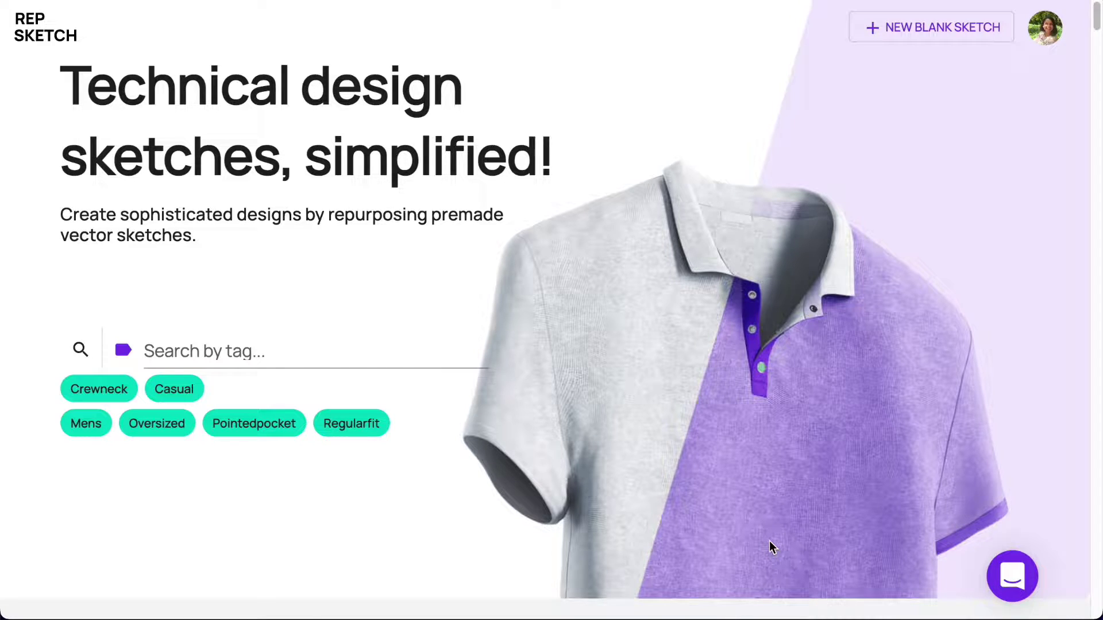
Step: Search sketches by the tag HOODIE
left_click(210, 350)
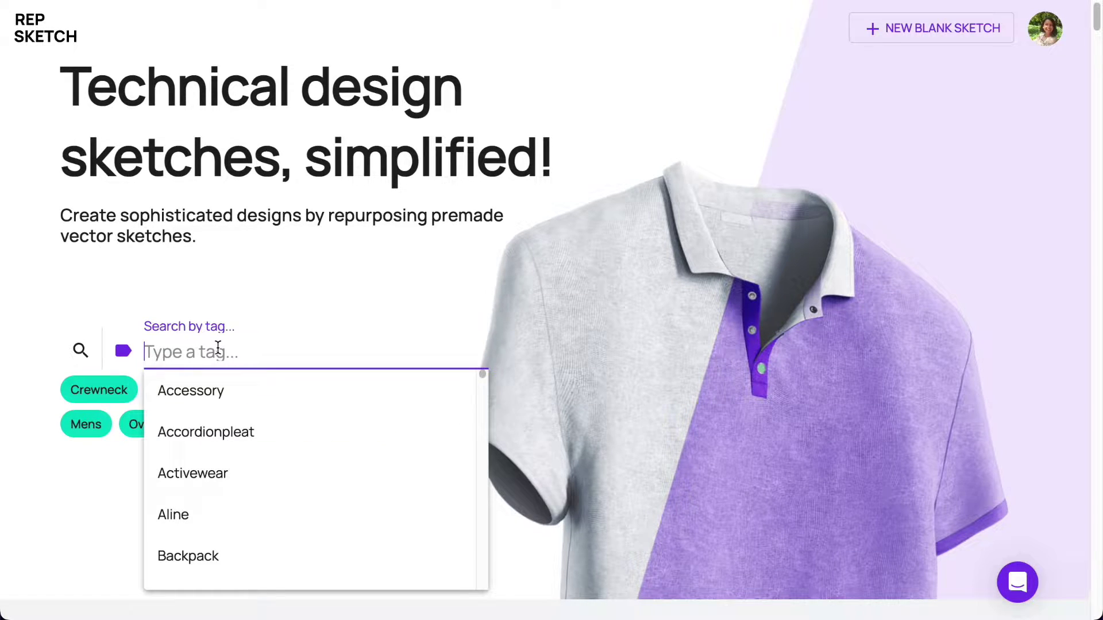
type("HOODIE")
key("Return")
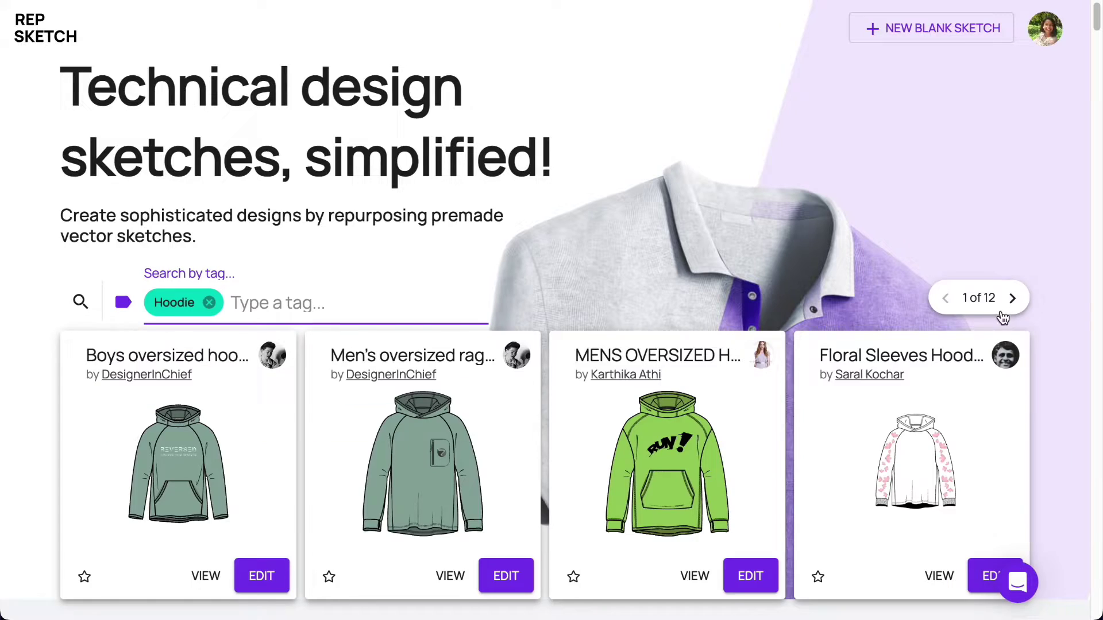
Step: Page through the hoodie results to page 9 of 12, showing the women's raglan hoodie
left_click(1013, 300)
left_click(1013, 299)
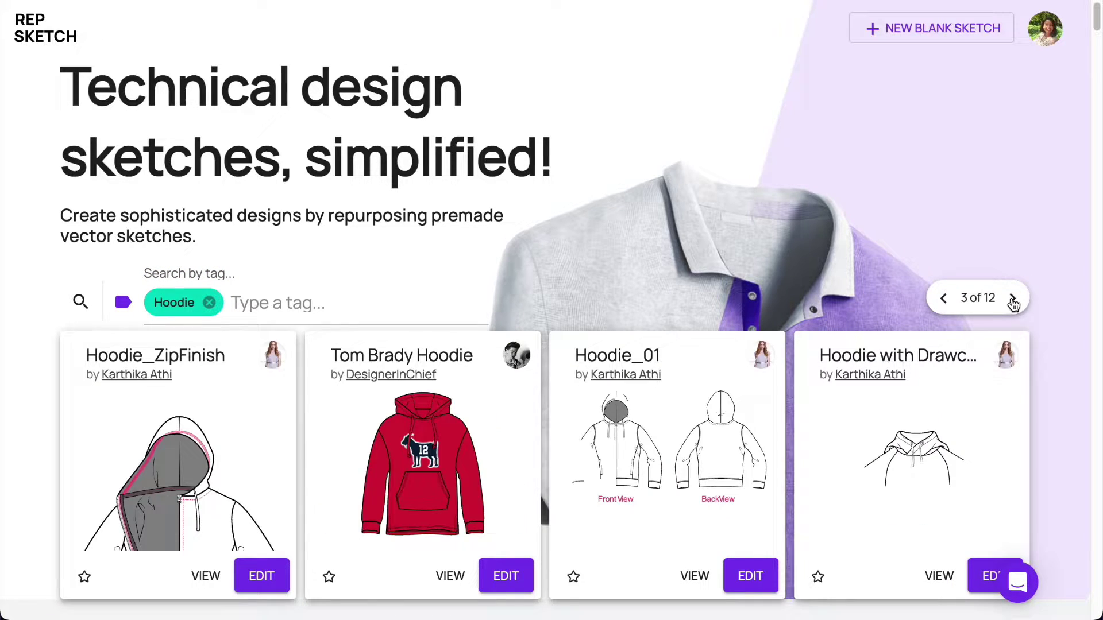
left_click(1013, 300)
left_click(1012, 300)
left_click(1012, 301)
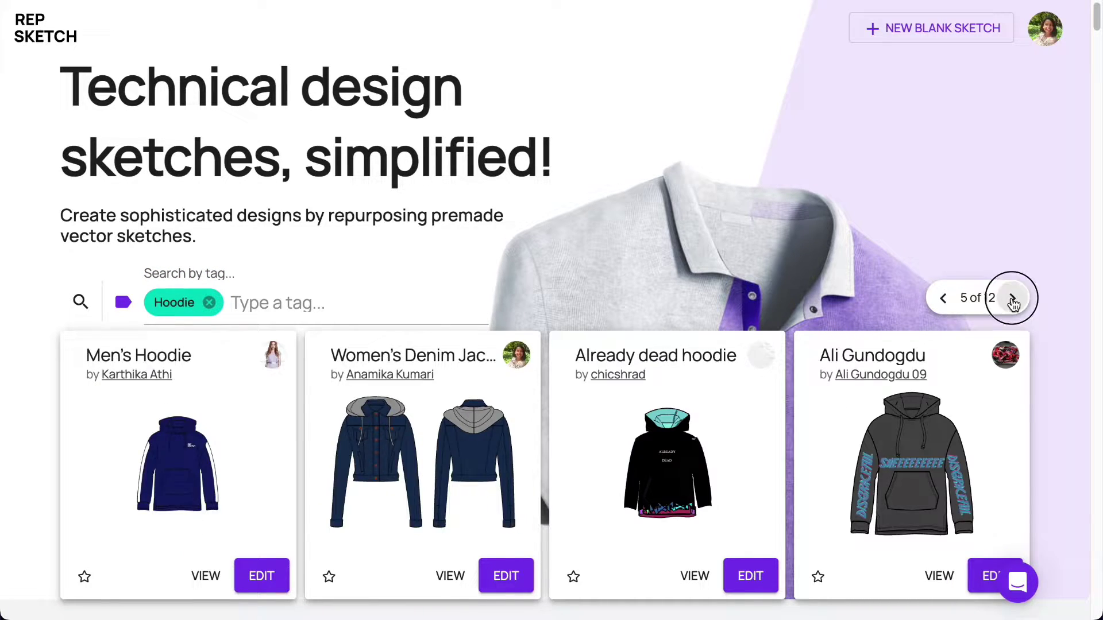
left_click(1013, 300)
left_click(1013, 300)
left_click(1013, 300)
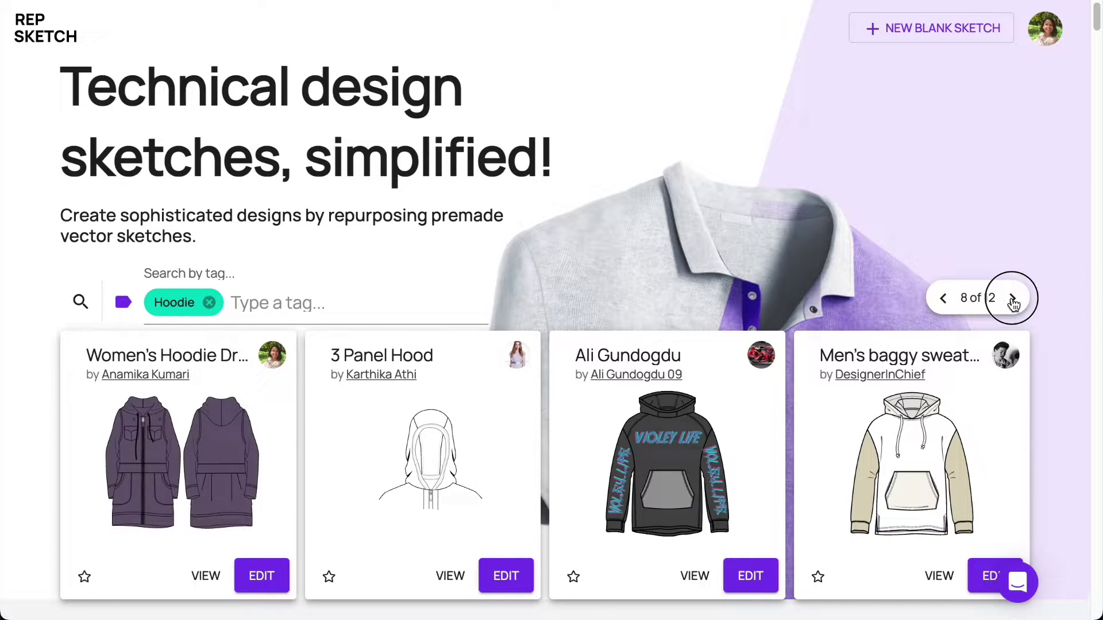
left_click(1013, 300)
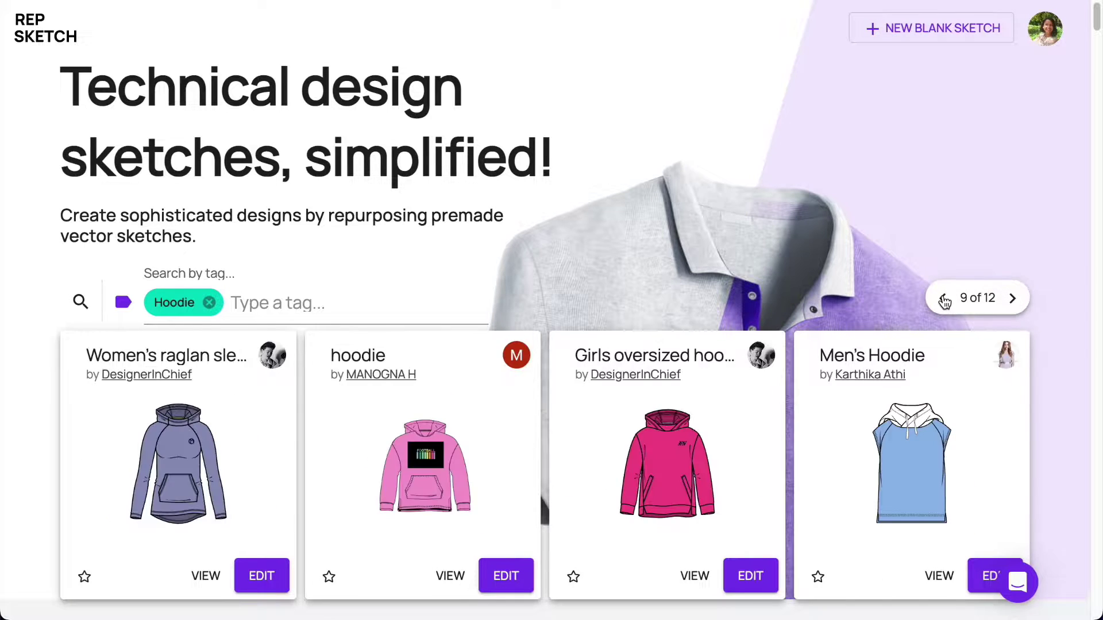
Step: Open an editable copy of the raglan hoodie, ungroup it and delete the kangaroo pocket
left_click(261, 576)
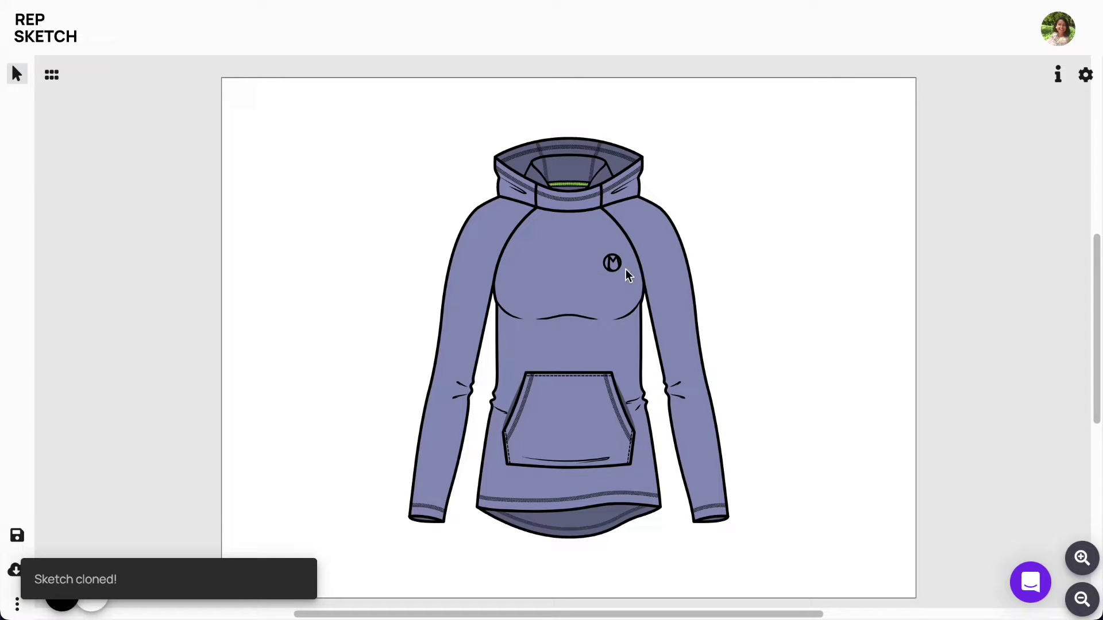
left_click(583, 260)
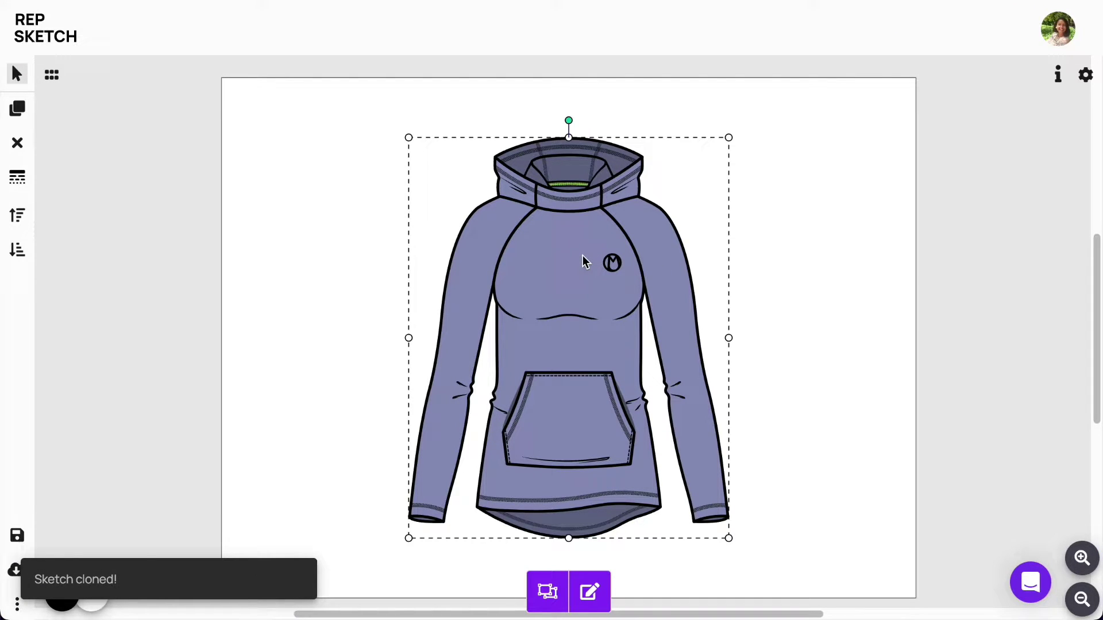
left_click(546, 592)
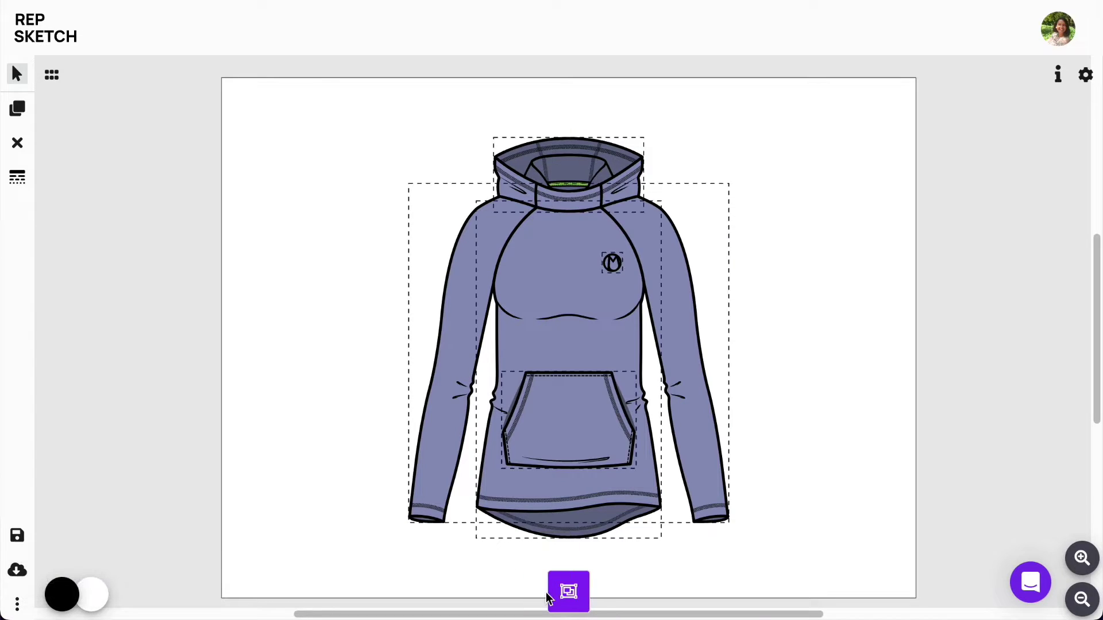
left_click(564, 417)
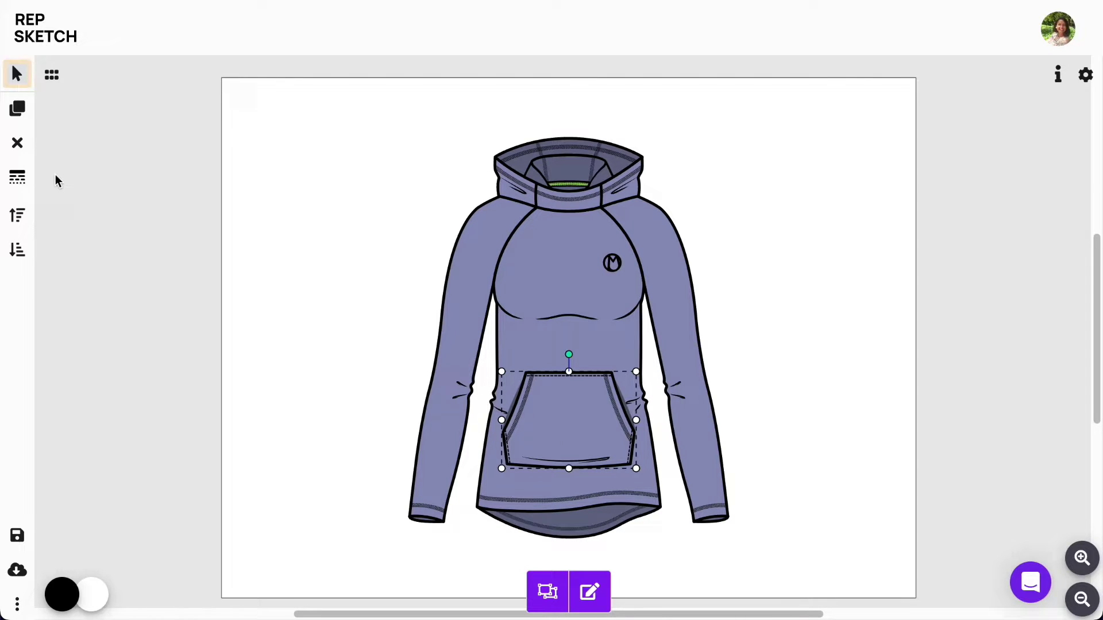
left_click(17, 142)
Step: Remove the chest seam line from inside the hoodie body shape
left_click(565, 383)
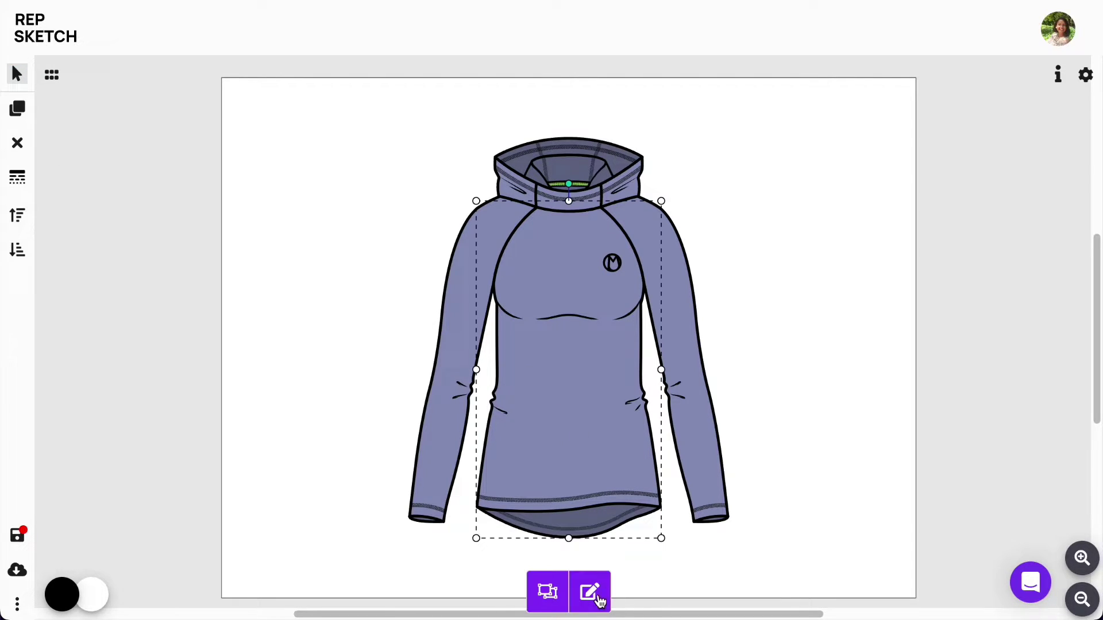
left_click(590, 592)
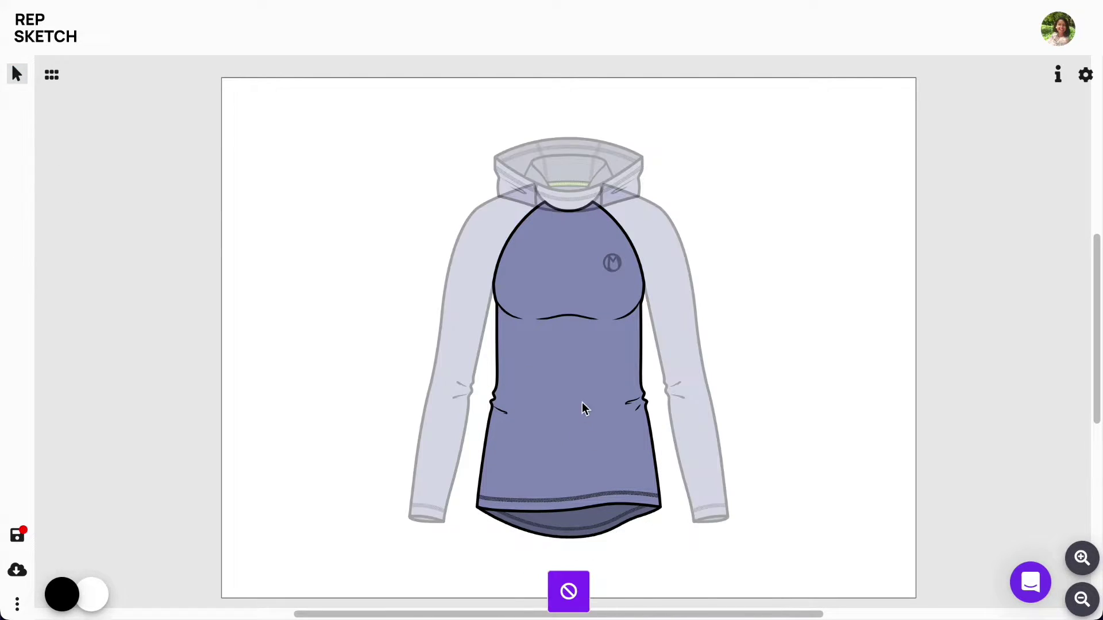
left_click(573, 317)
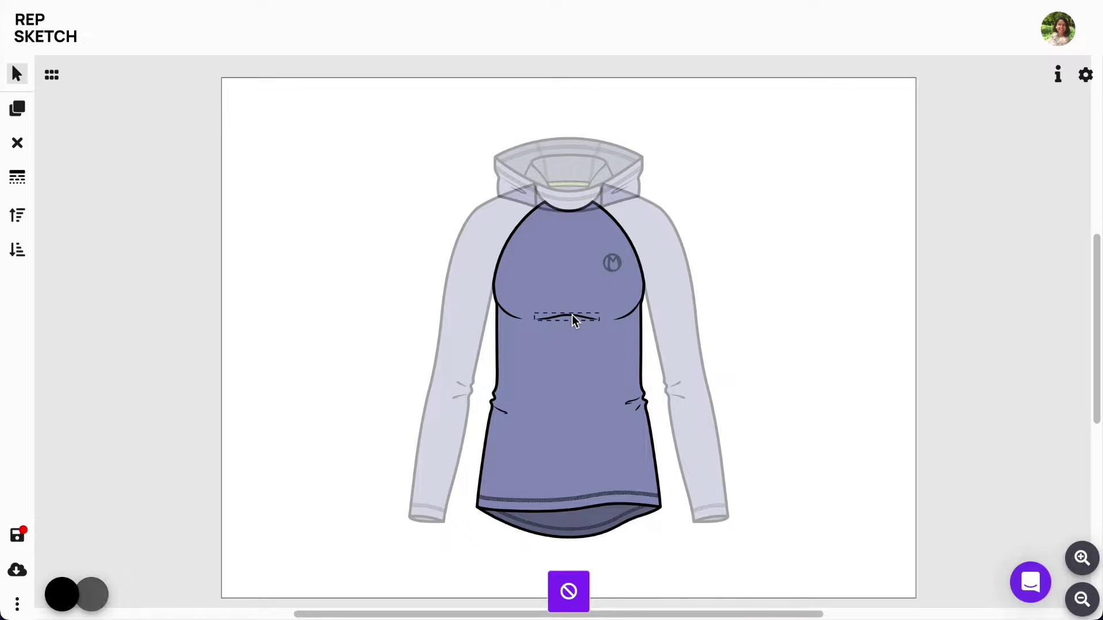
left_click(18, 142)
left_click(568, 591)
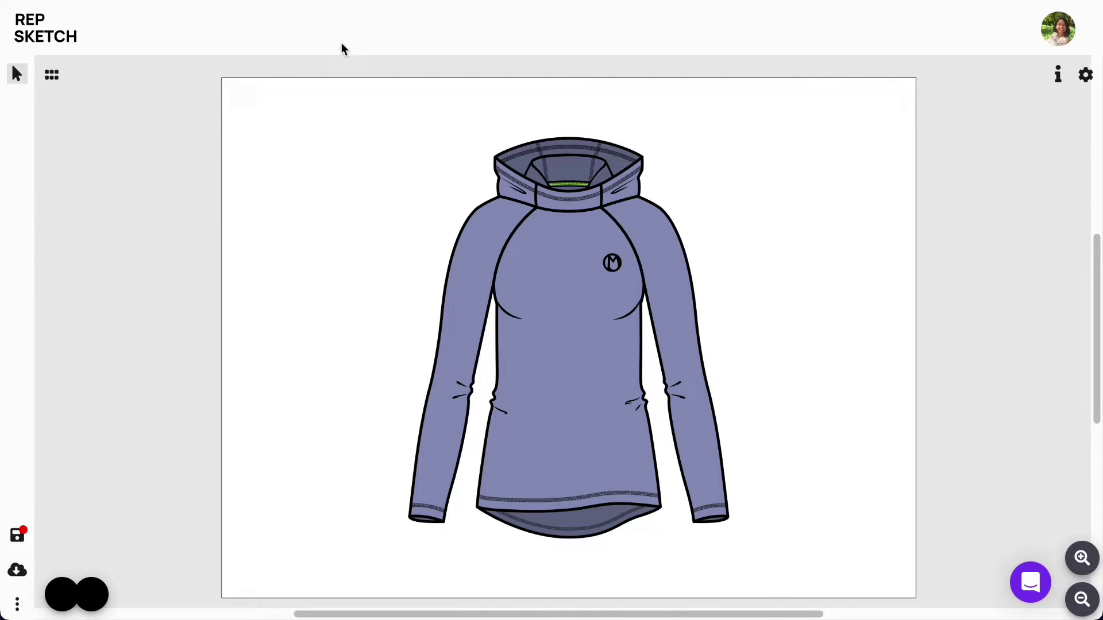
Step: Marquee-select all the hoodie parts and group them back together
left_click_drag(366, 105, 787, 556)
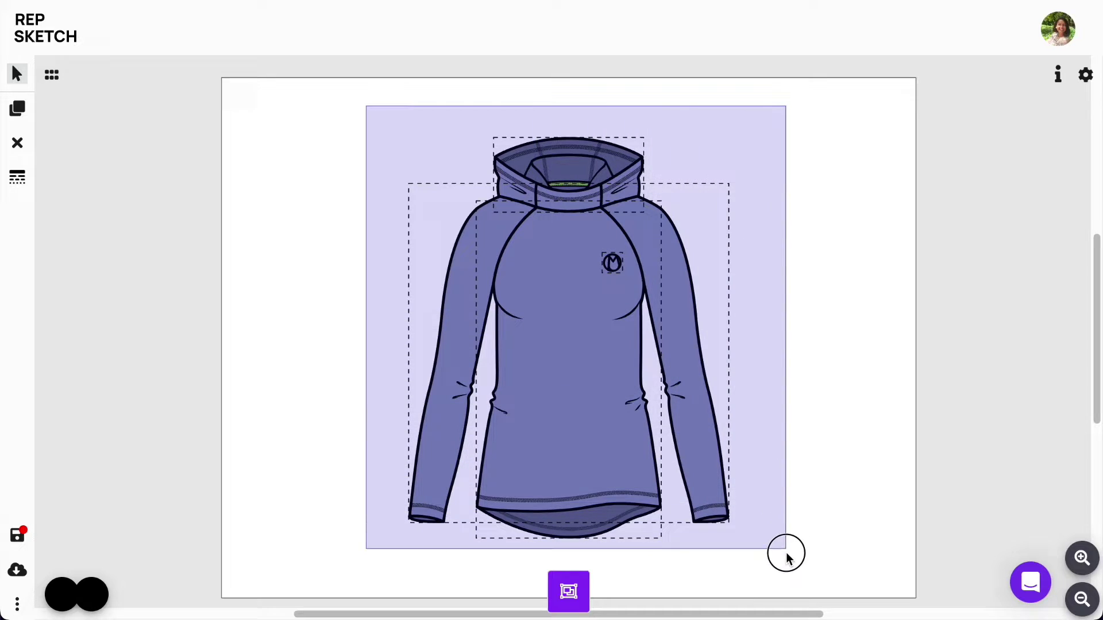
left_click(568, 592)
left_click(868, 397)
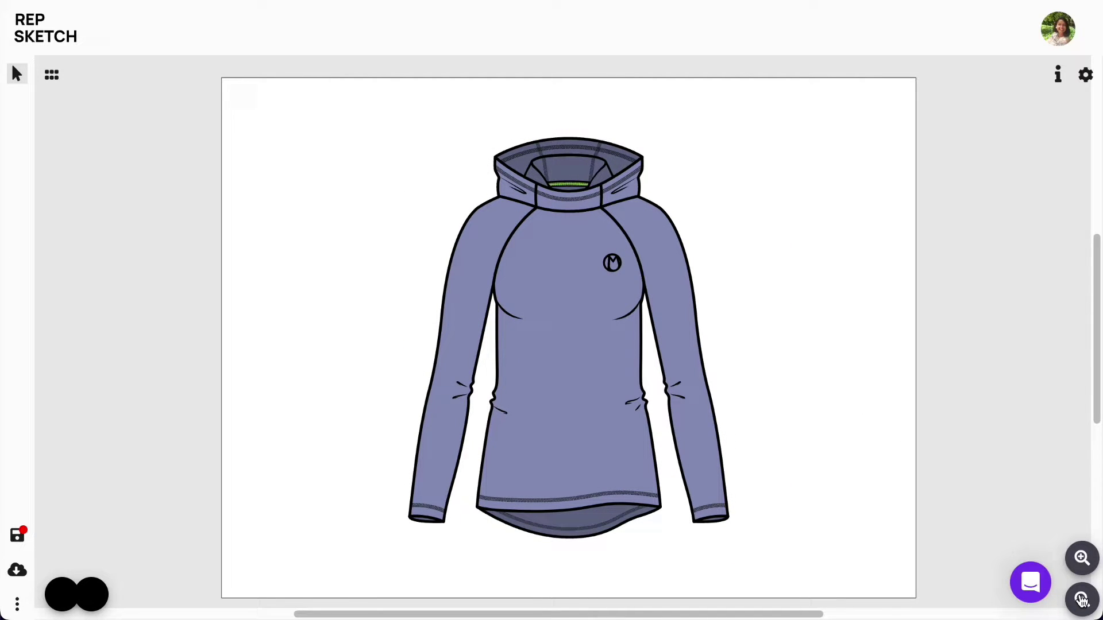
Step: Draw a straight zipper path from the hood neckline down to the hem
left_click(1082, 557)
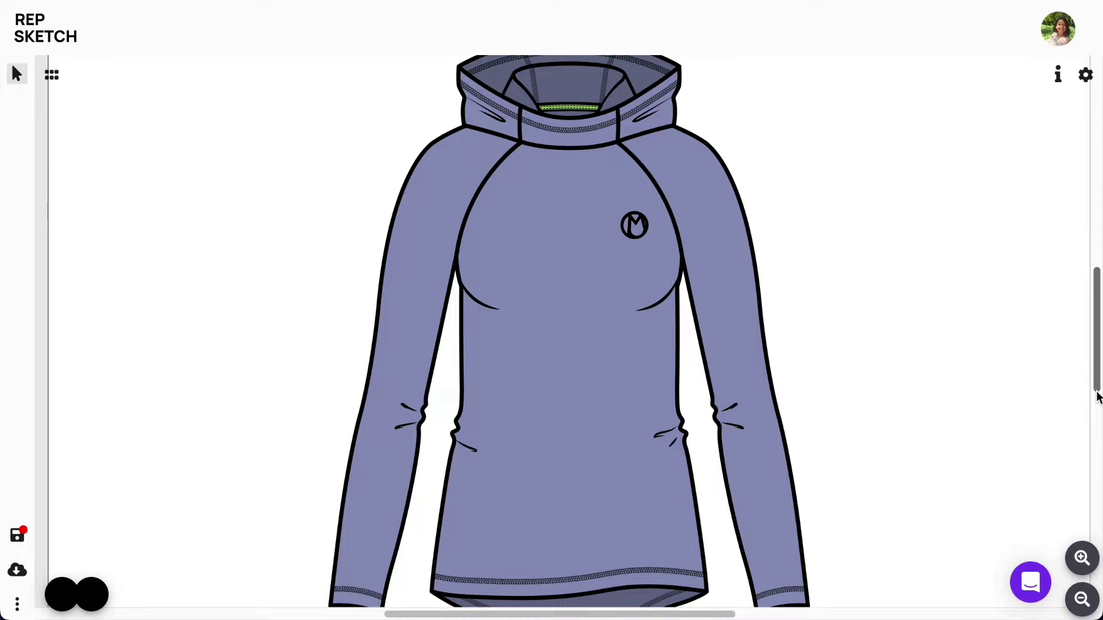
scroll(1091, 381, "down", 1)
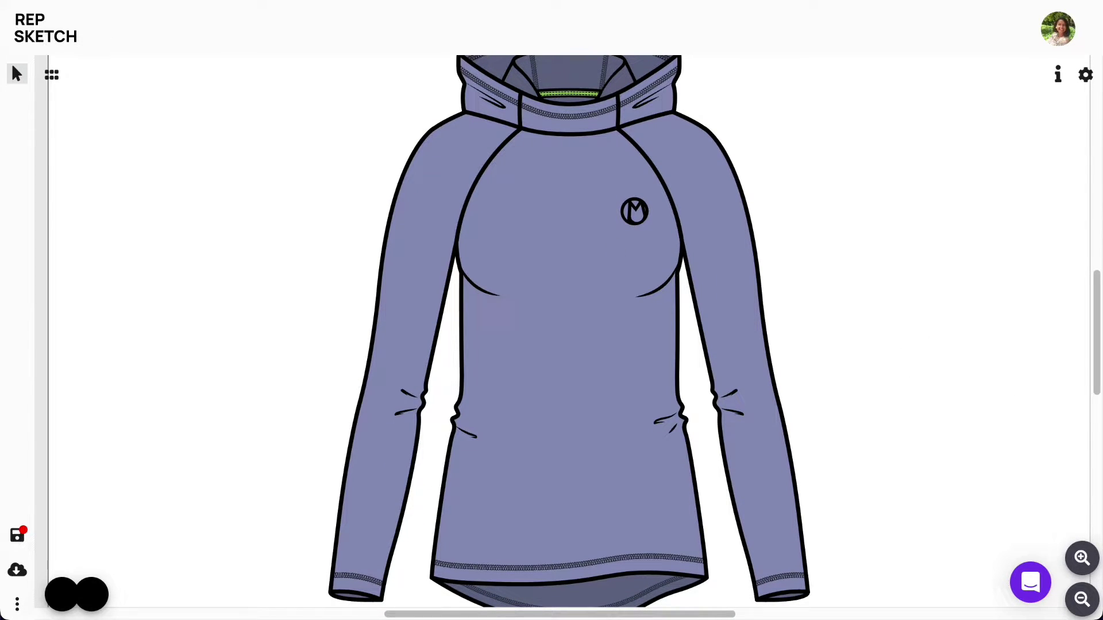
left_click(17, 73)
left_click(71, 201)
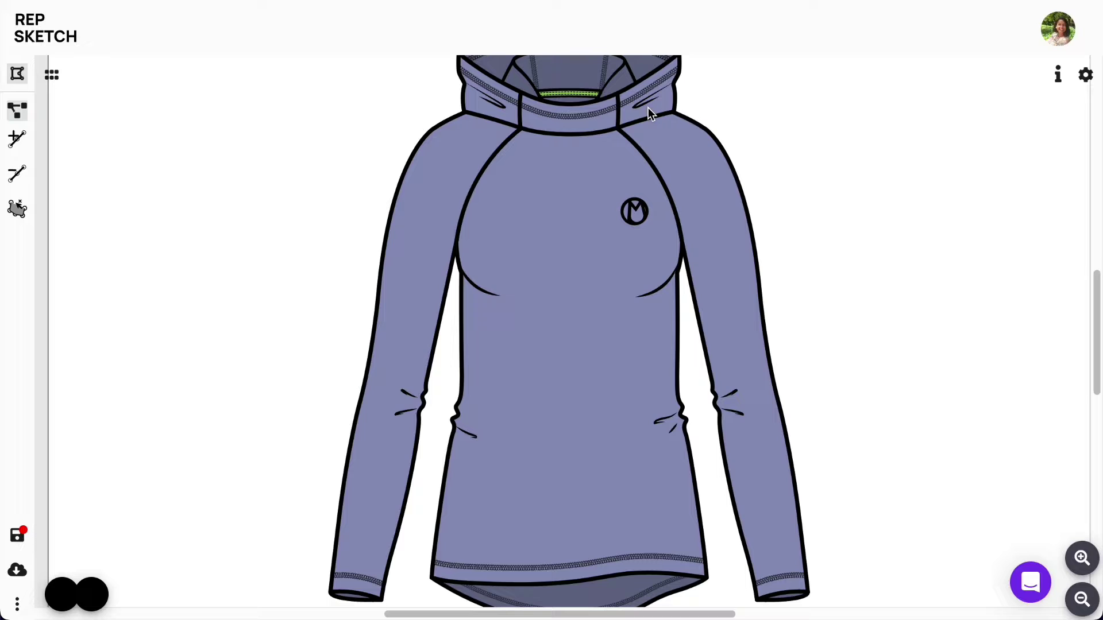
left_click(569, 104)
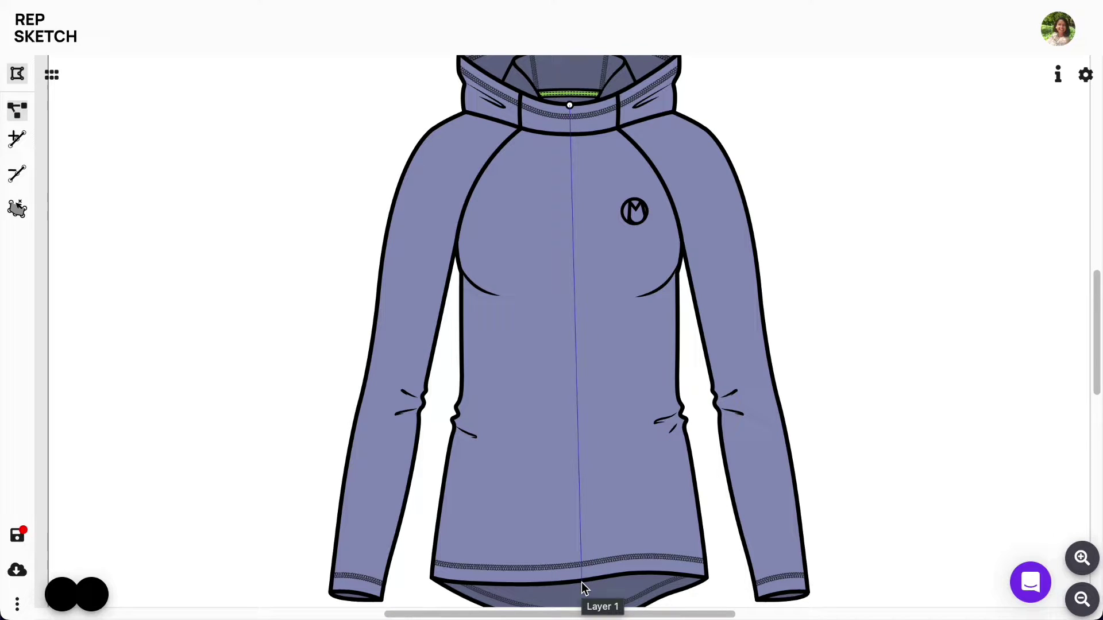
left_click(579, 583)
key("Return")
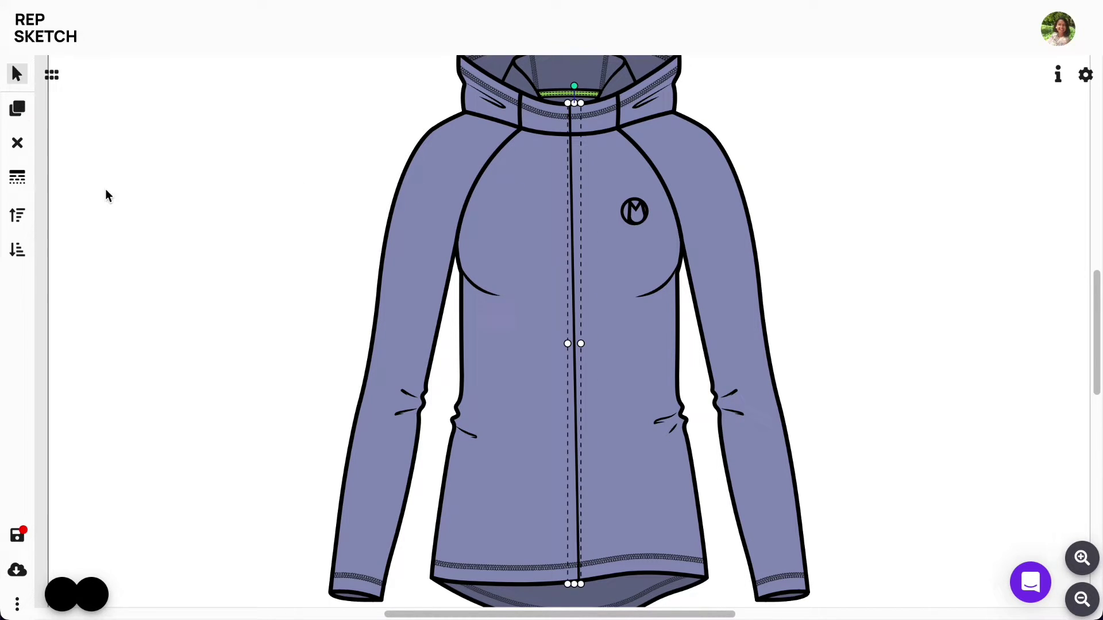
Step: Thicken the zipper line's stroke to width 8 and adjust its top node
left_click(18, 178)
left_click_drag(123, 145, 199, 154)
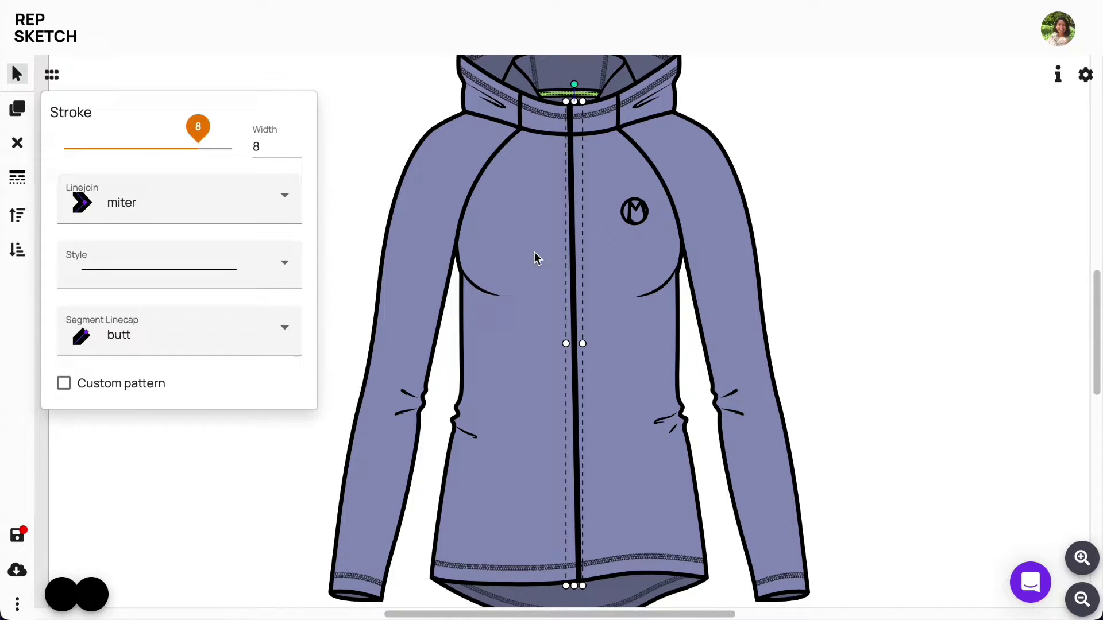
double_click(575, 399)
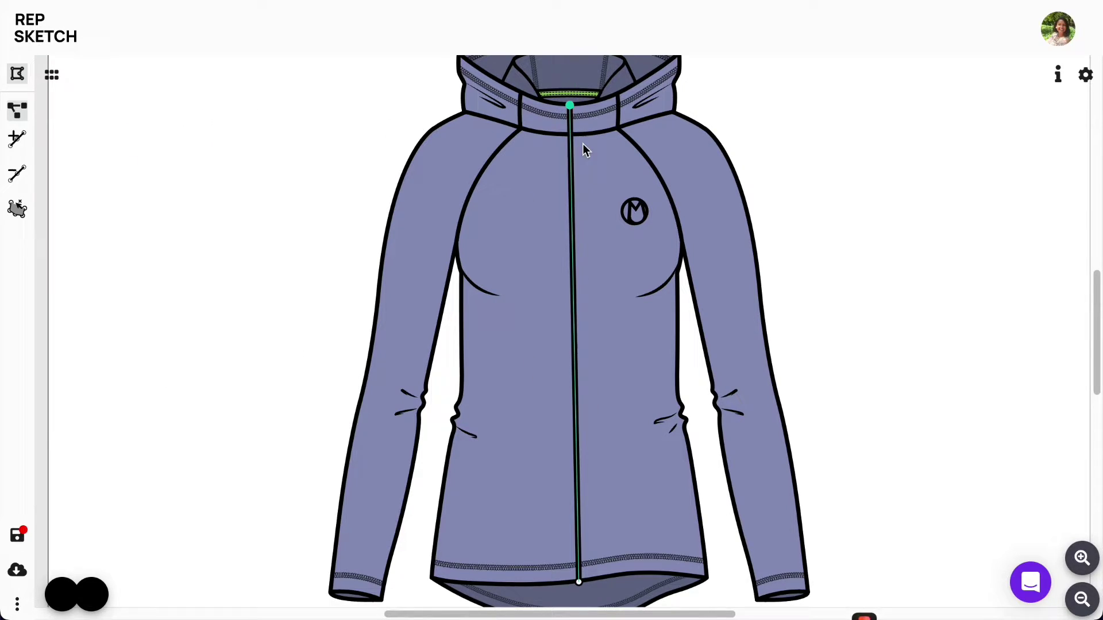
left_click(575, 104)
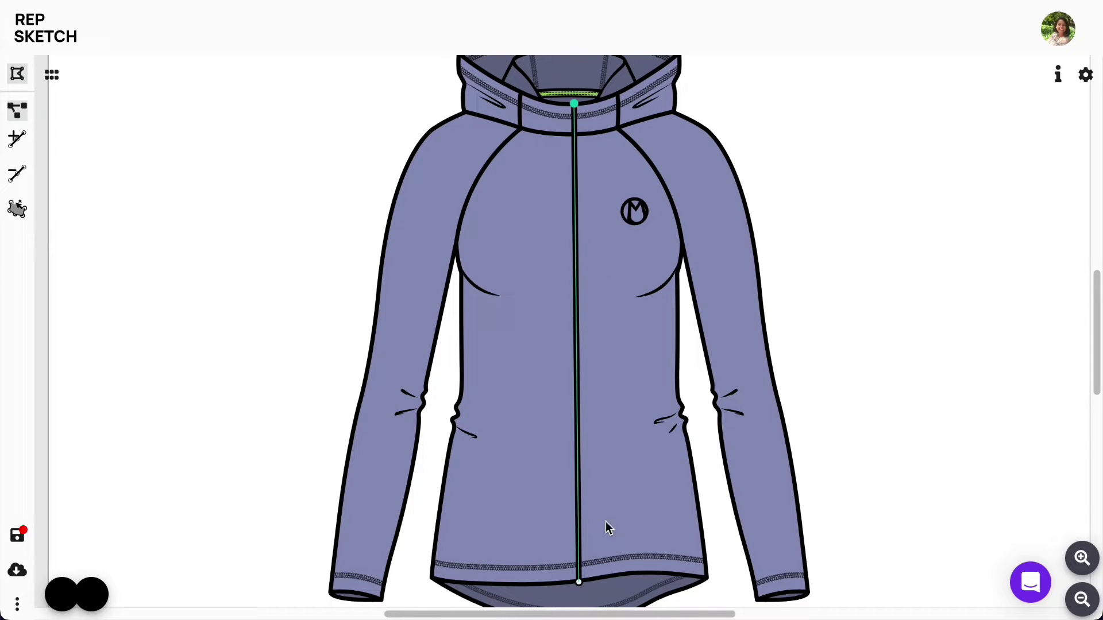
left_click(580, 584)
Step: Make the centre-front zipper line dotted with a shorter custom dash pattern
key("Escape")
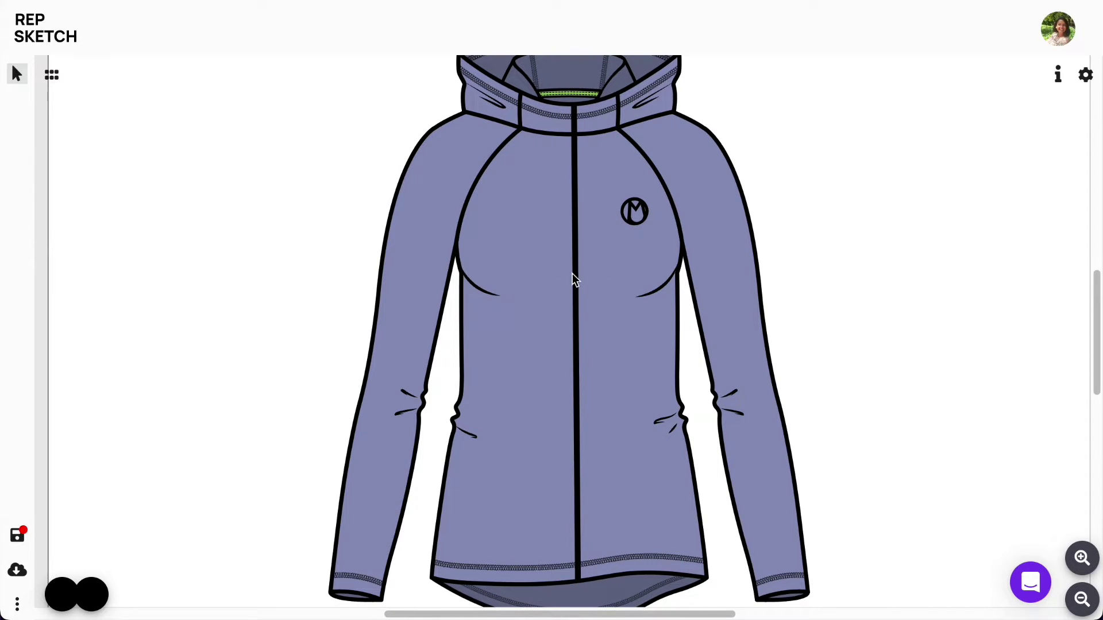
left_click(575, 281)
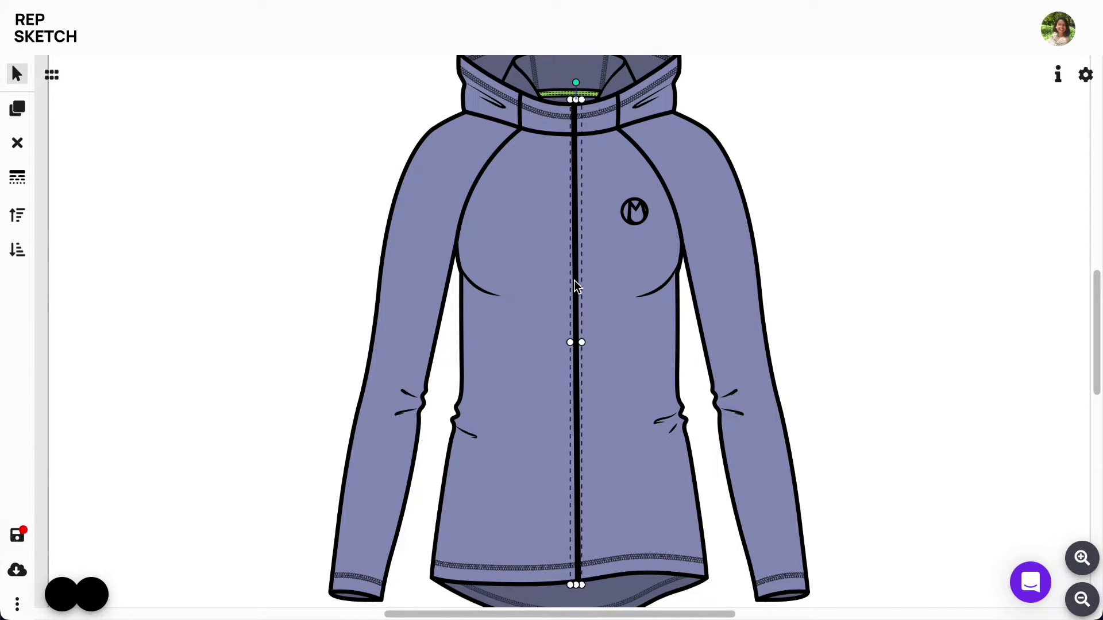
left_click(17, 177)
left_click(130, 270)
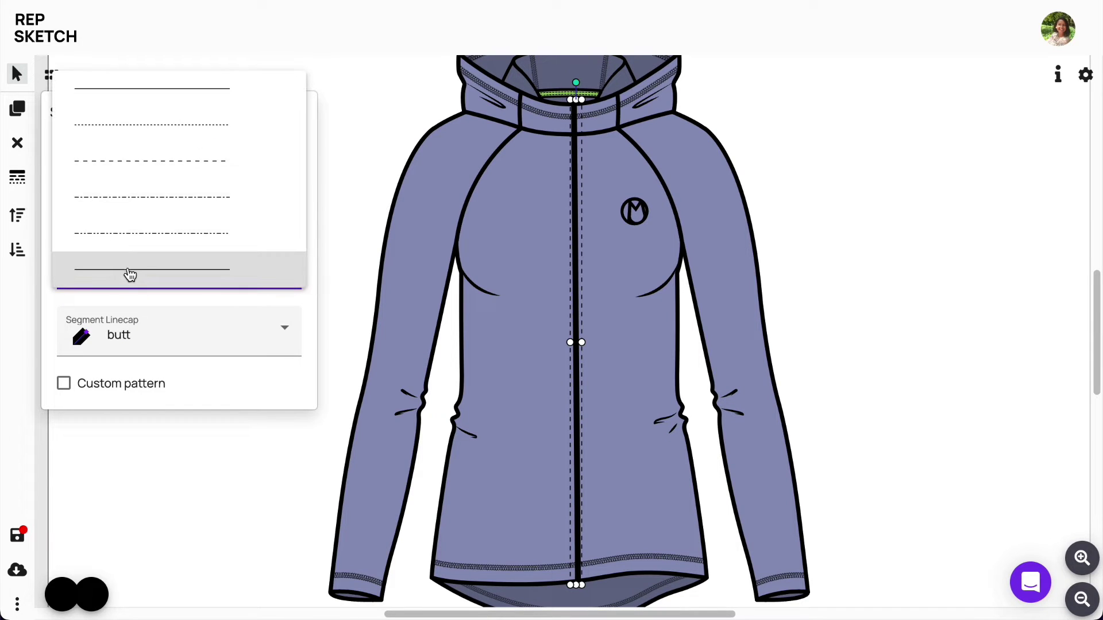
left_click(146, 123)
left_click(64, 384)
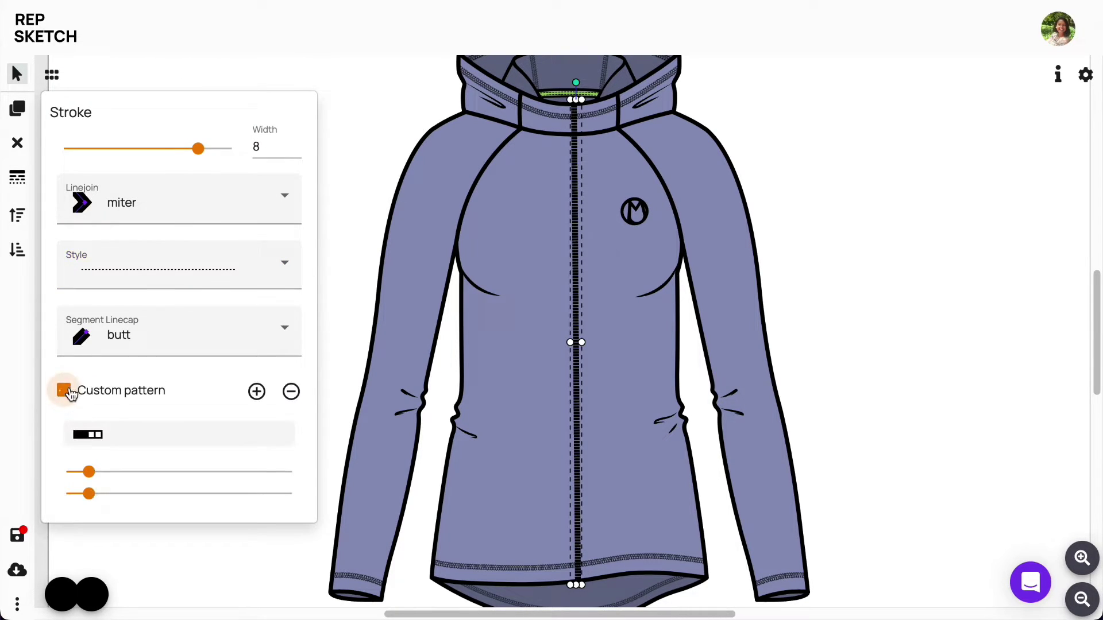
left_click(87, 473)
left_click_drag(87, 476, 81, 476)
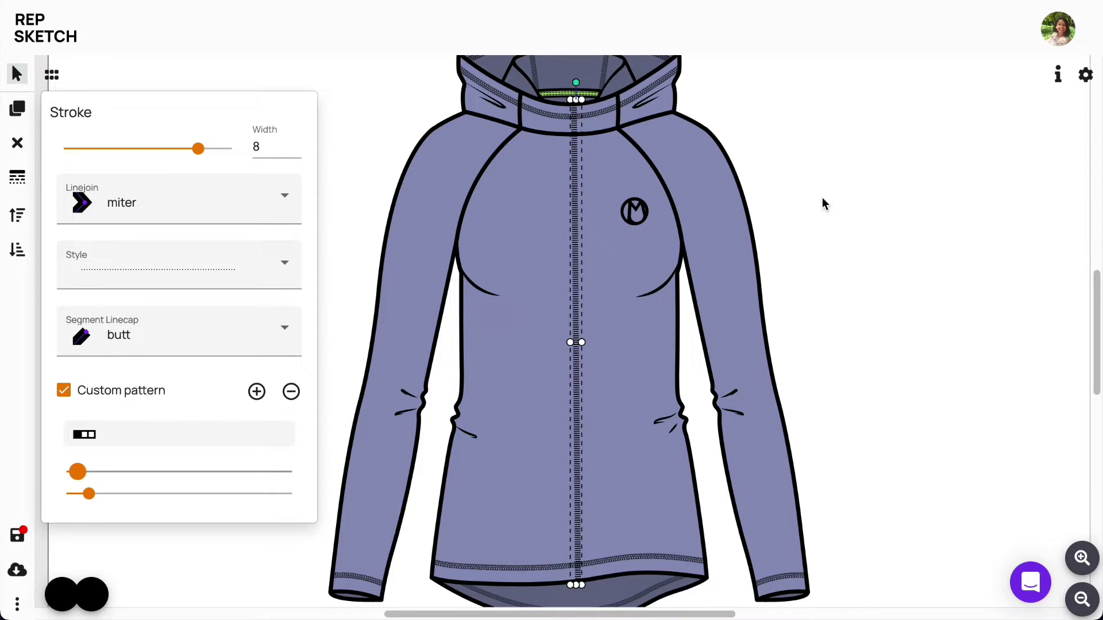
left_click(853, 201)
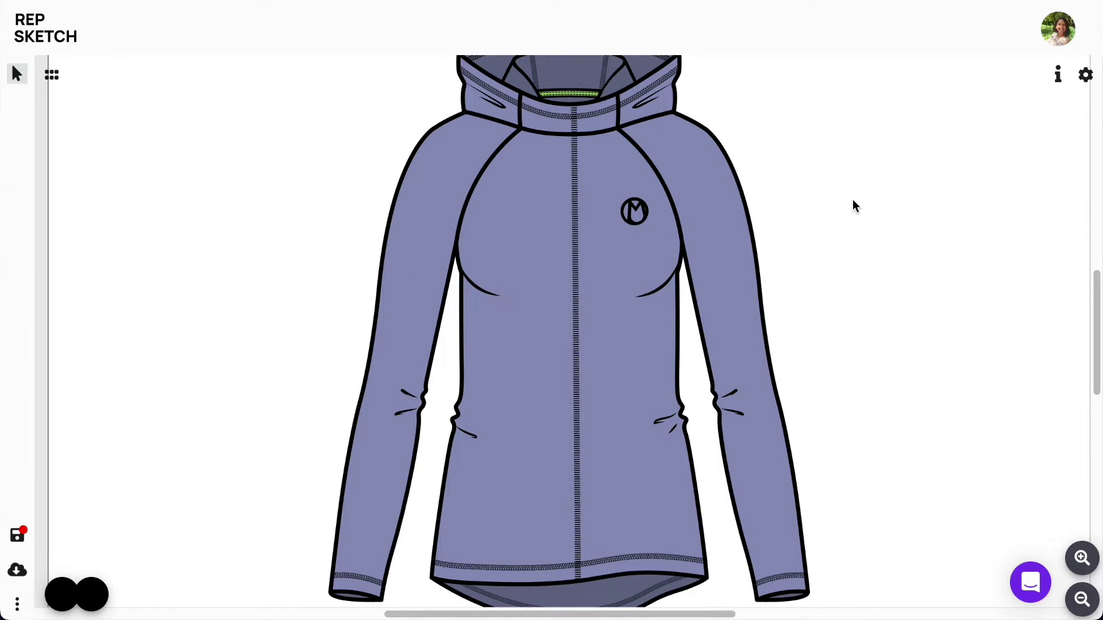
Step: Clone the dotted stitch line and lay the copy over the original zipper line
left_click(575, 204)
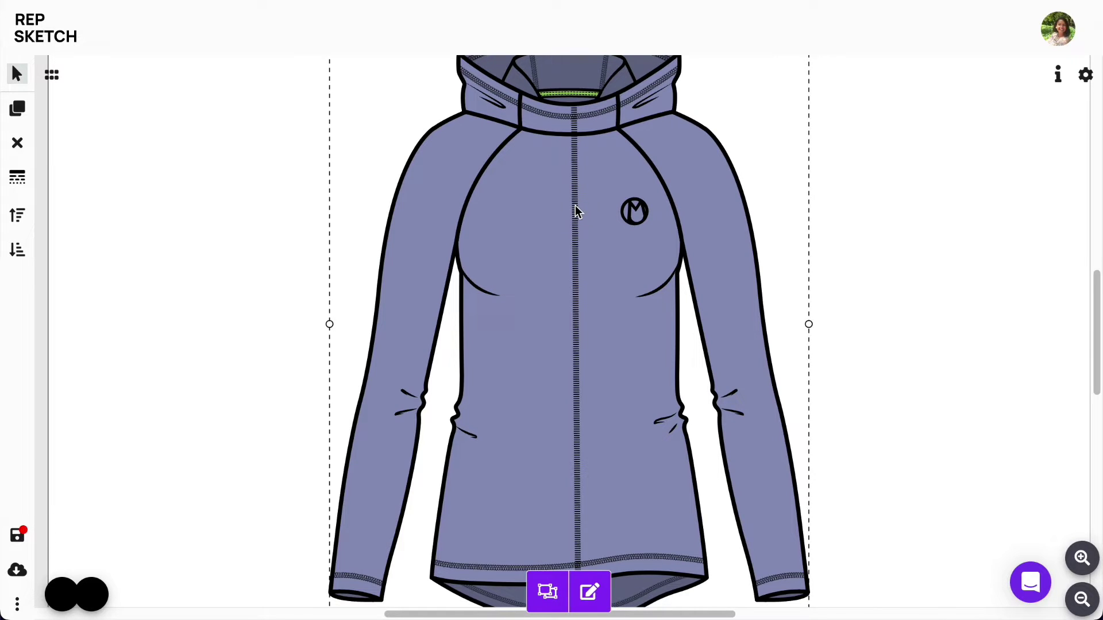
left_click(574, 206)
left_click(17, 109)
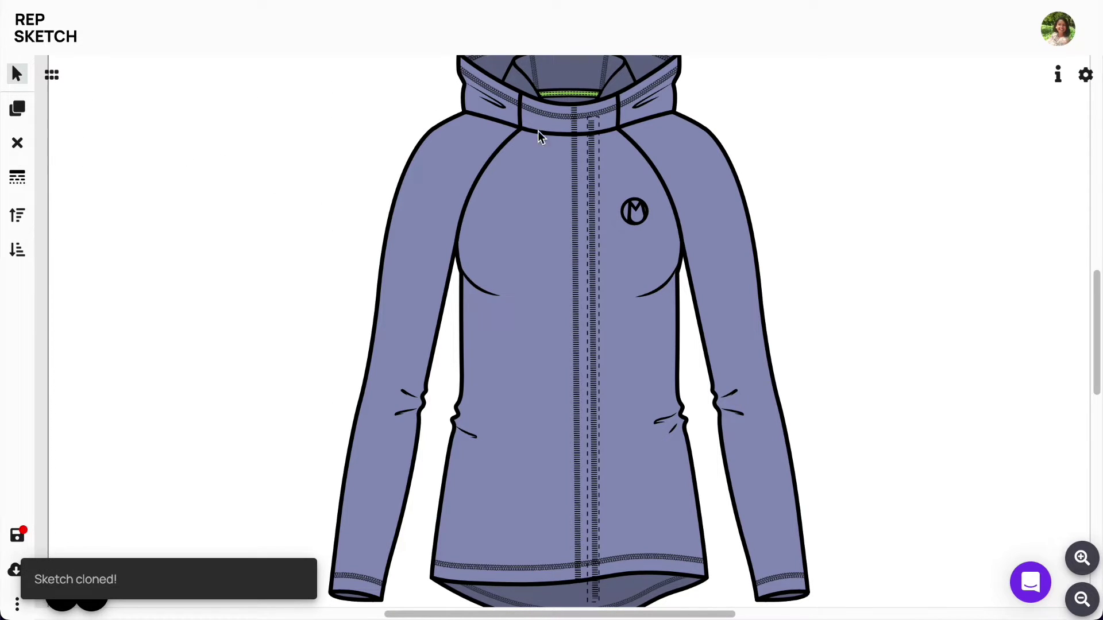
left_click_drag(597, 221, 579, 196)
left_click(373, 196)
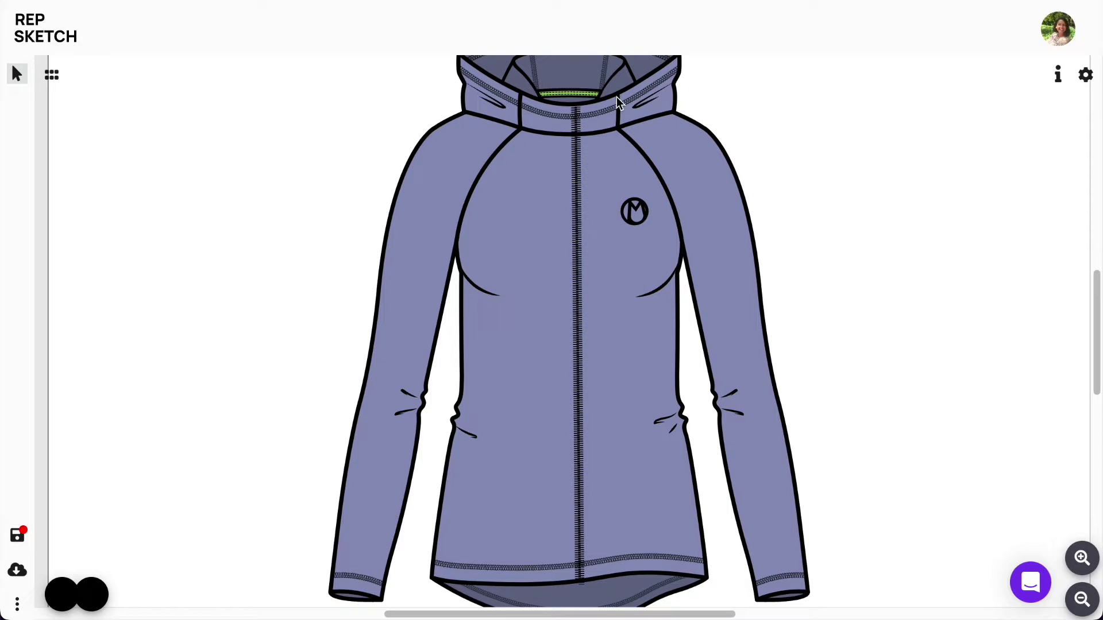
Step: Clone the zipper line as a solid width-2 line, shift it left, and add a second copy beside it
left_click(580, 196)
left_click(581, 196)
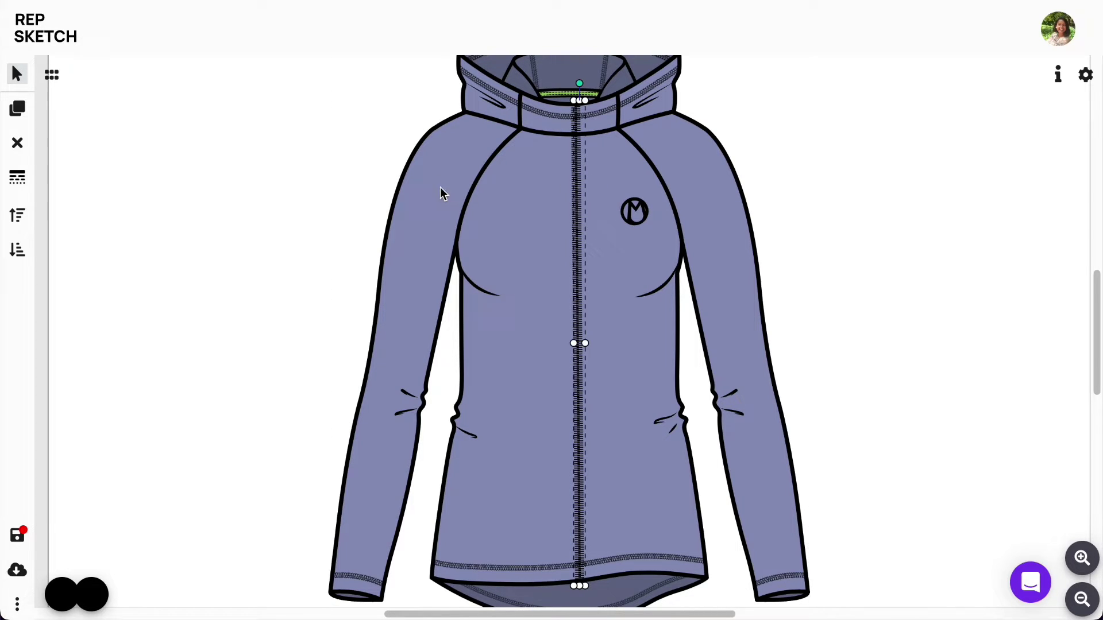
left_click(18, 118)
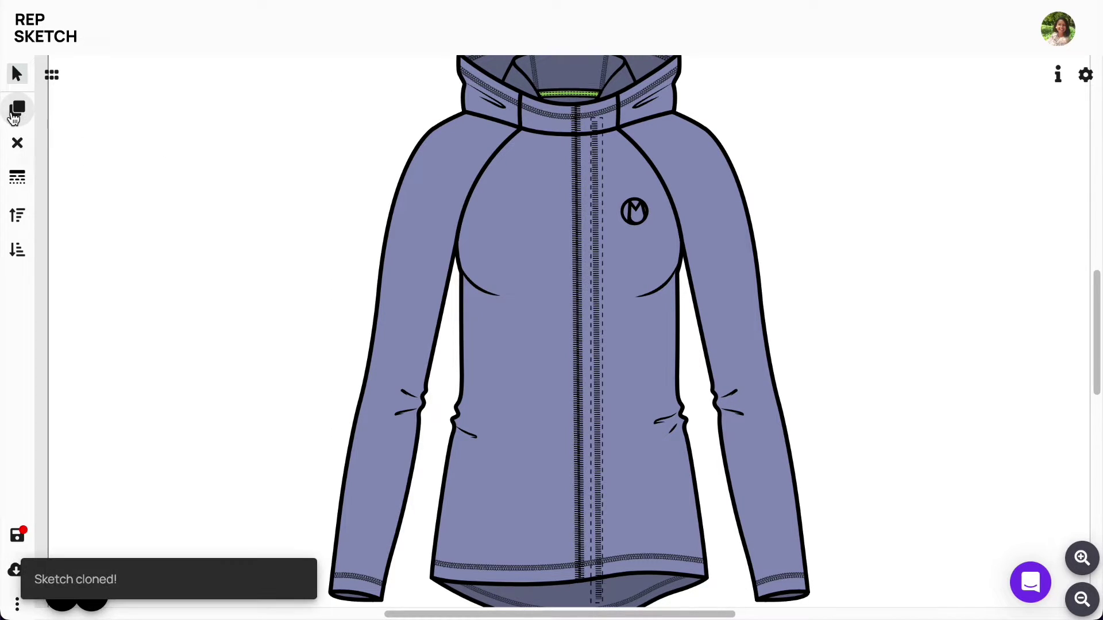
left_click(17, 178)
left_click(110, 269)
left_click(143, 99)
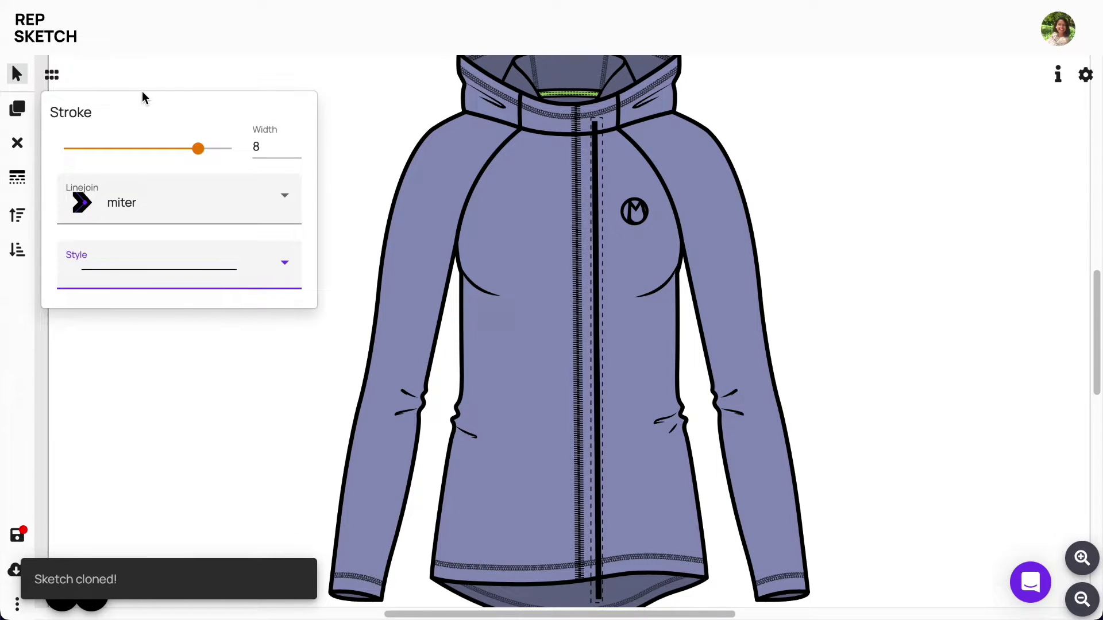
left_click_drag(85, 149, 99, 152)
left_click_drag(595, 220, 584, 197)
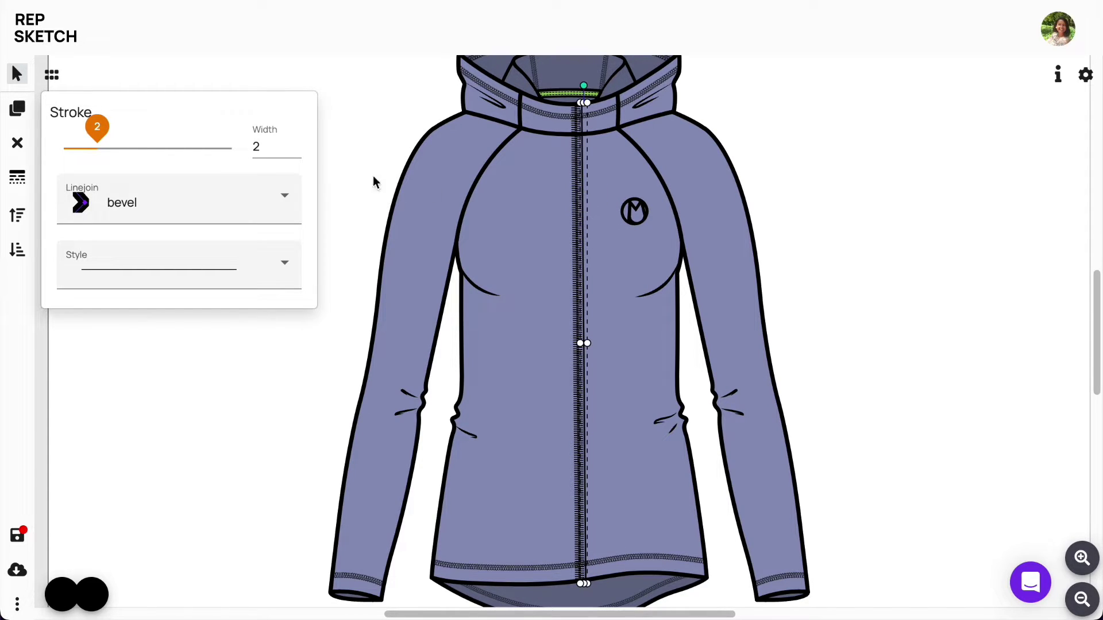
left_click(17, 108)
left_click_drag(602, 265, 571, 251)
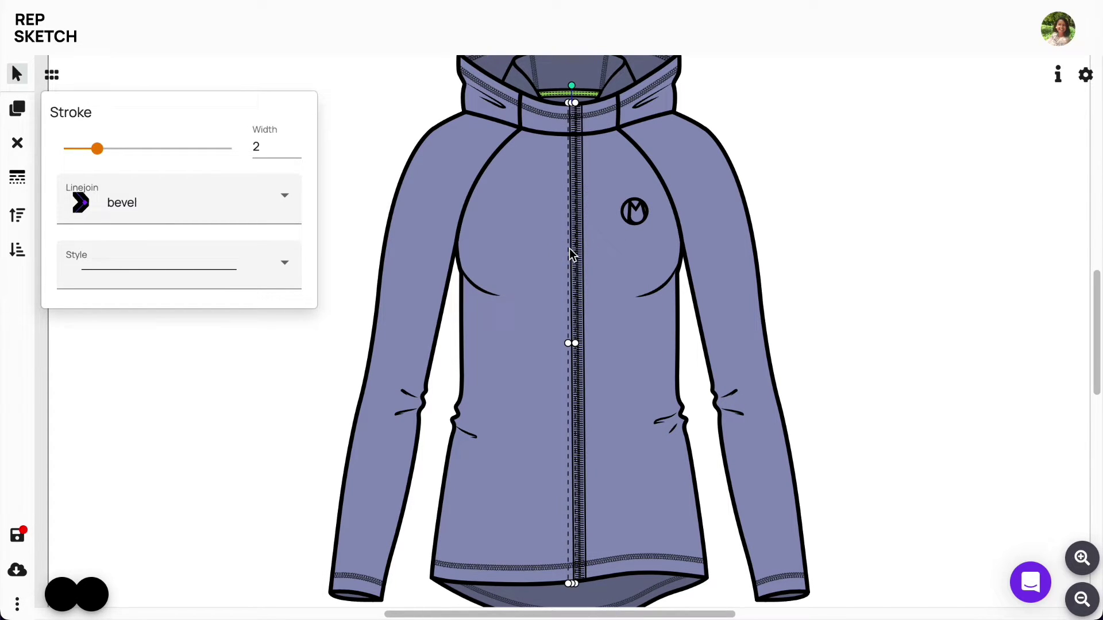
Step: Restyle the line beside the zipper as width 1, dashed, with shorter custom dashes
left_click(96, 151)
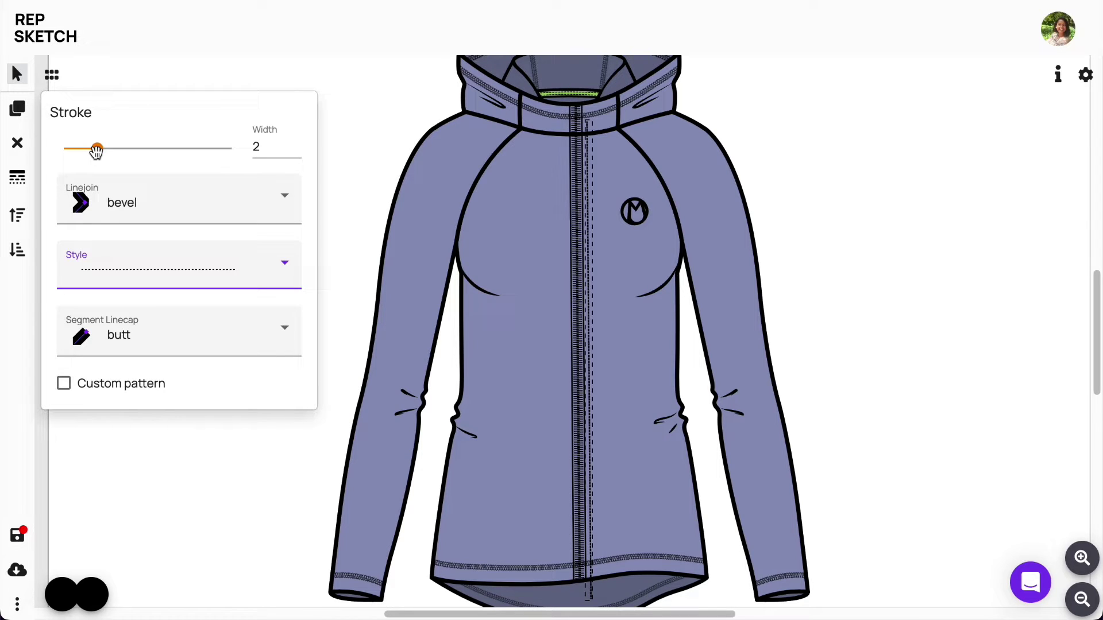
left_click_drag(96, 150, 81, 150)
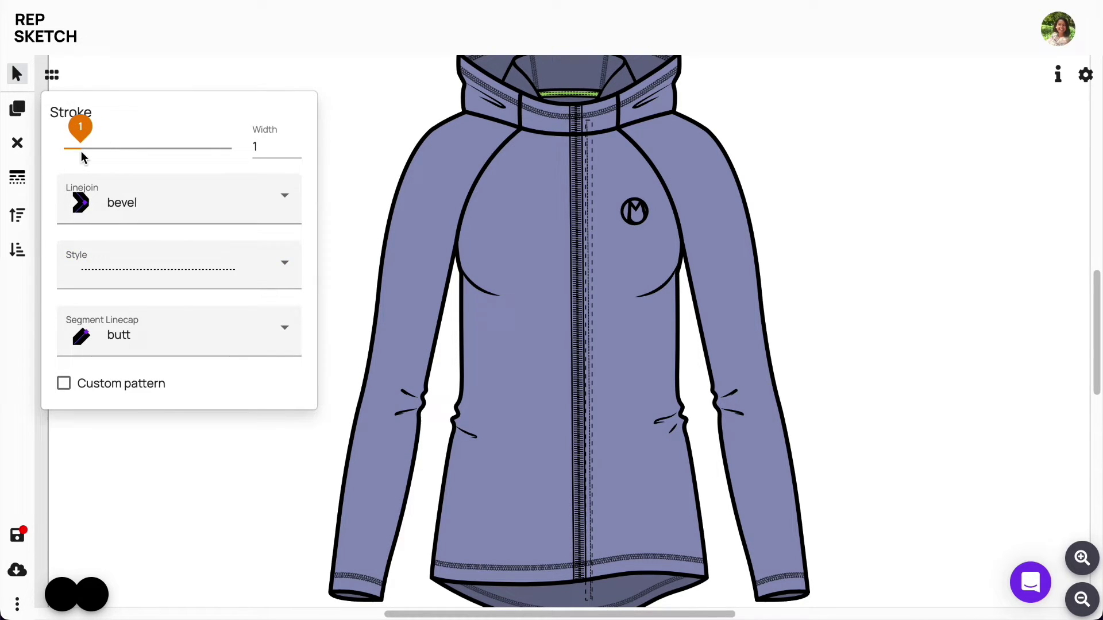
left_click(156, 277)
left_click(134, 305)
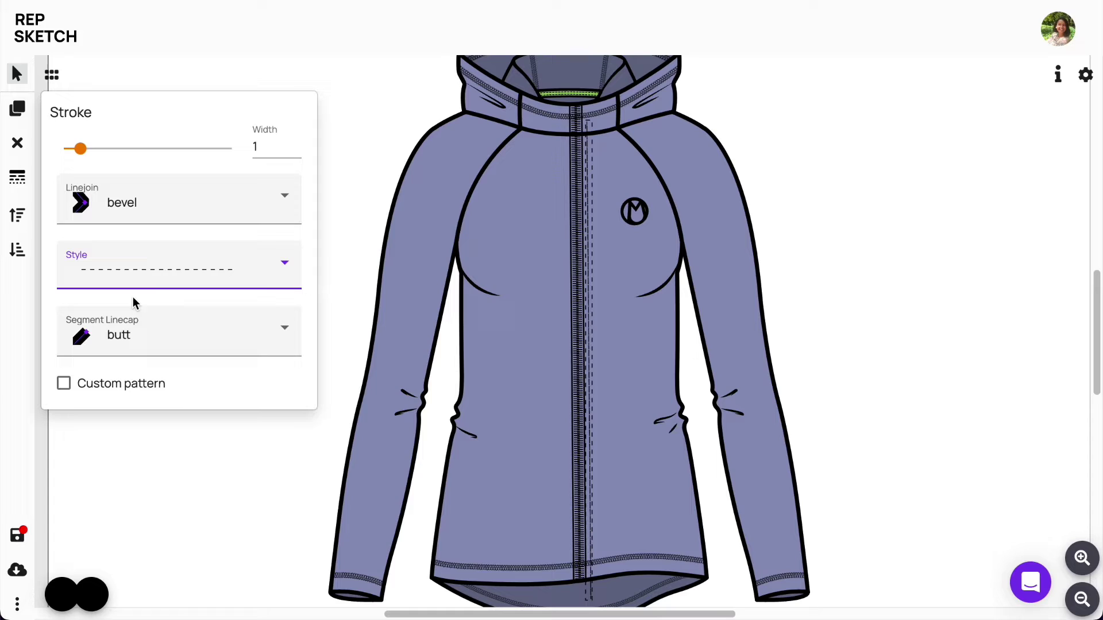
left_click(64, 385)
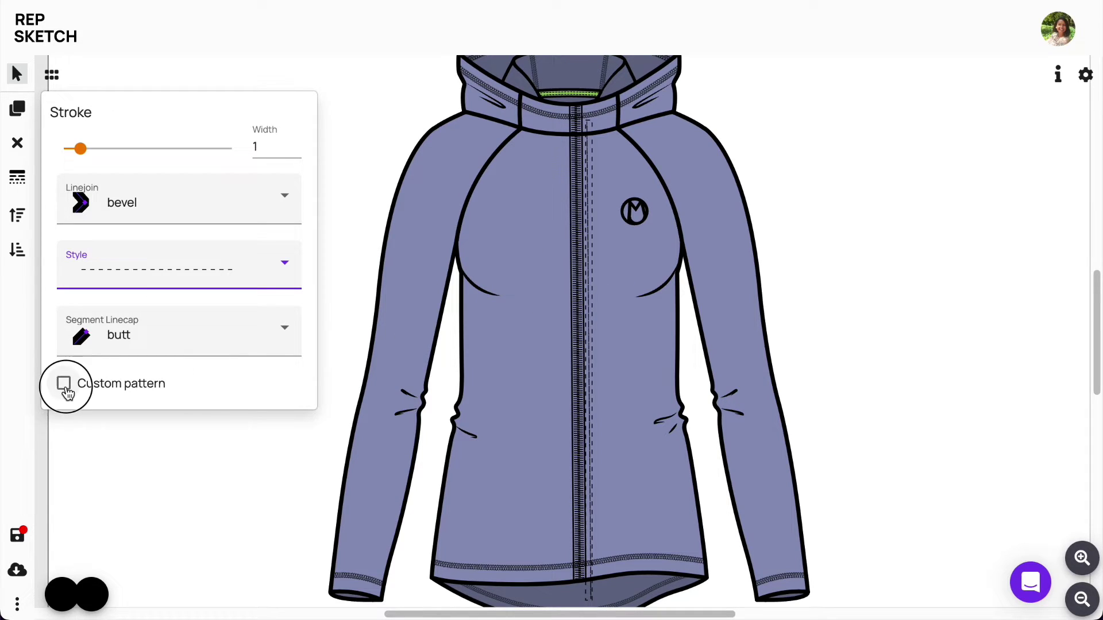
left_click_drag(122, 472, 112, 471)
Step: Clone the dashed stitch line and move the copy to the zipper's other side
left_click(589, 266)
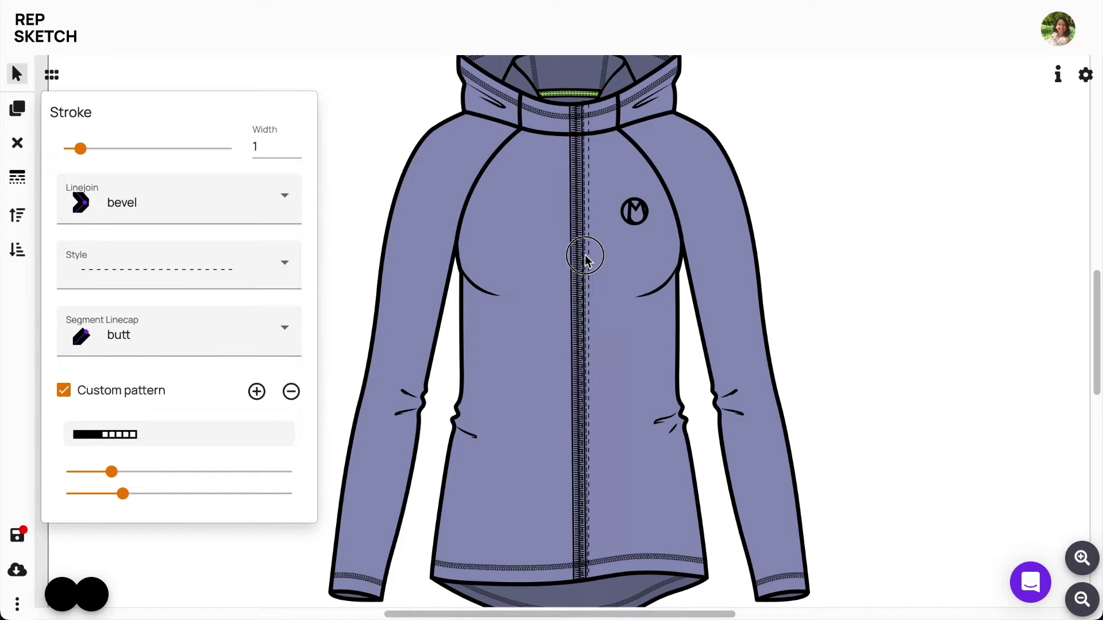
left_click(18, 108)
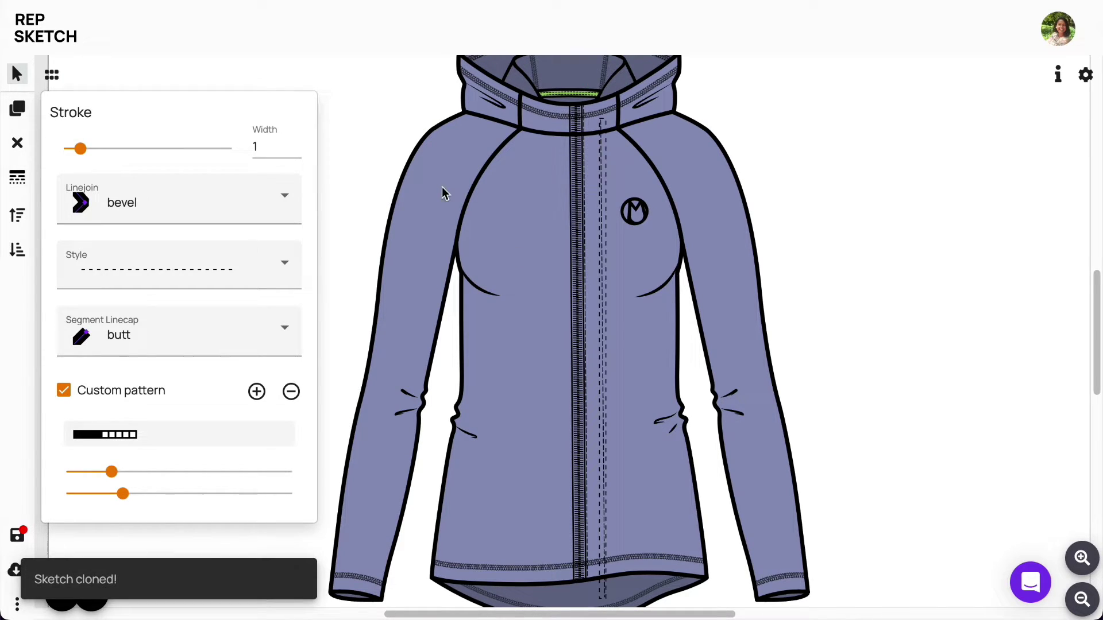
left_click(605, 285)
left_click_drag(602, 274, 567, 258)
left_click(910, 249)
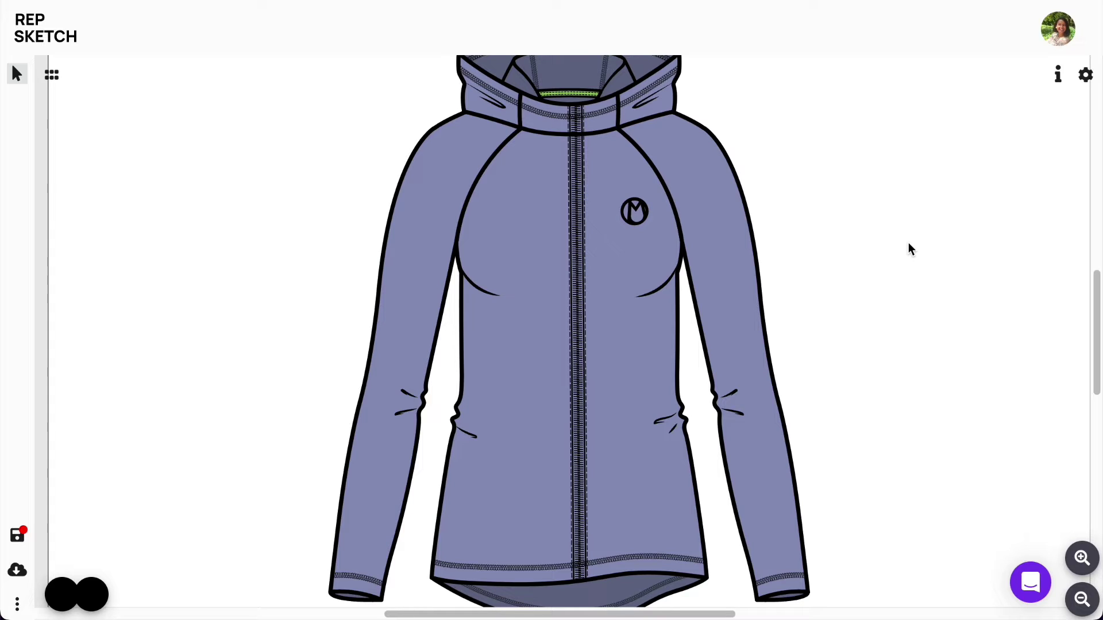
Step: Add the Ring Shaped Zipper from the components library at the top of the centre-front zip
left_click(52, 76)
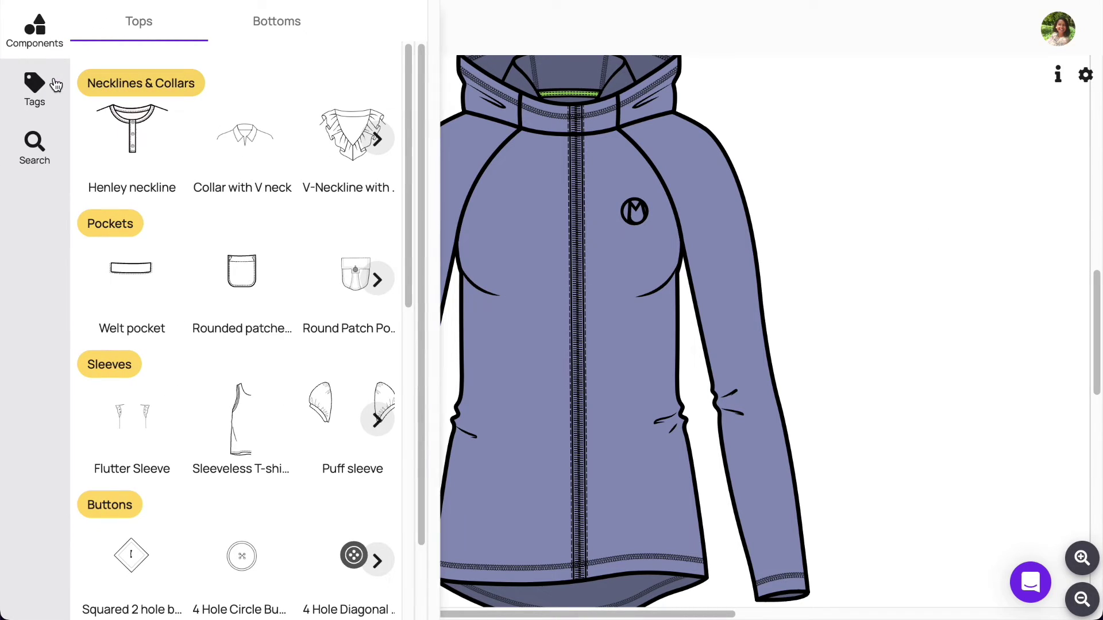
left_click_drag(410, 295, 402, 492)
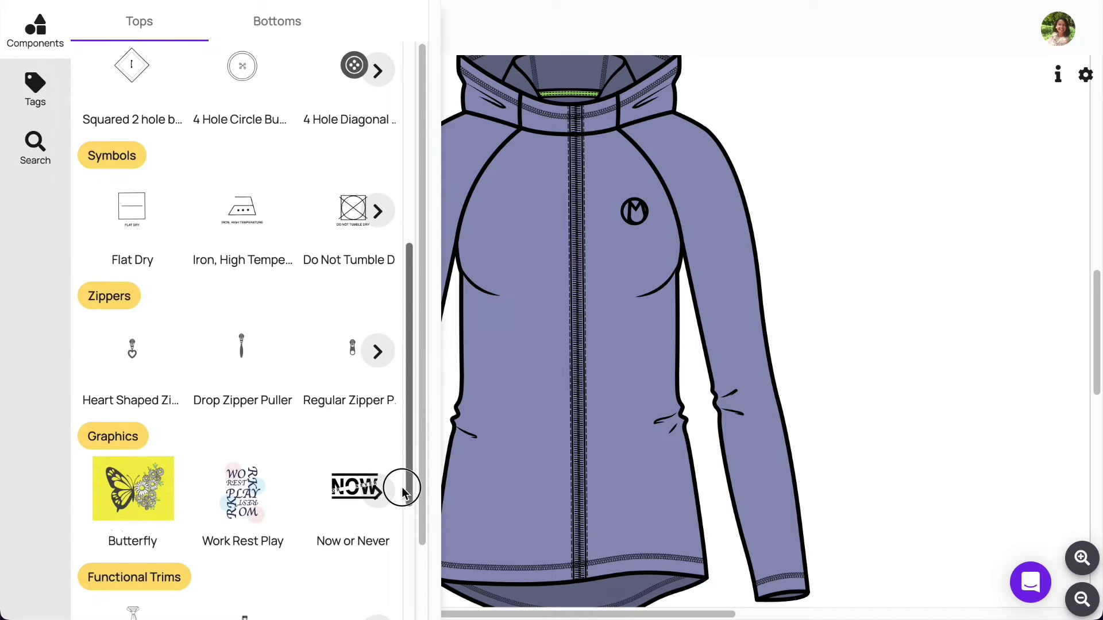
left_click(378, 351)
left_click(379, 347)
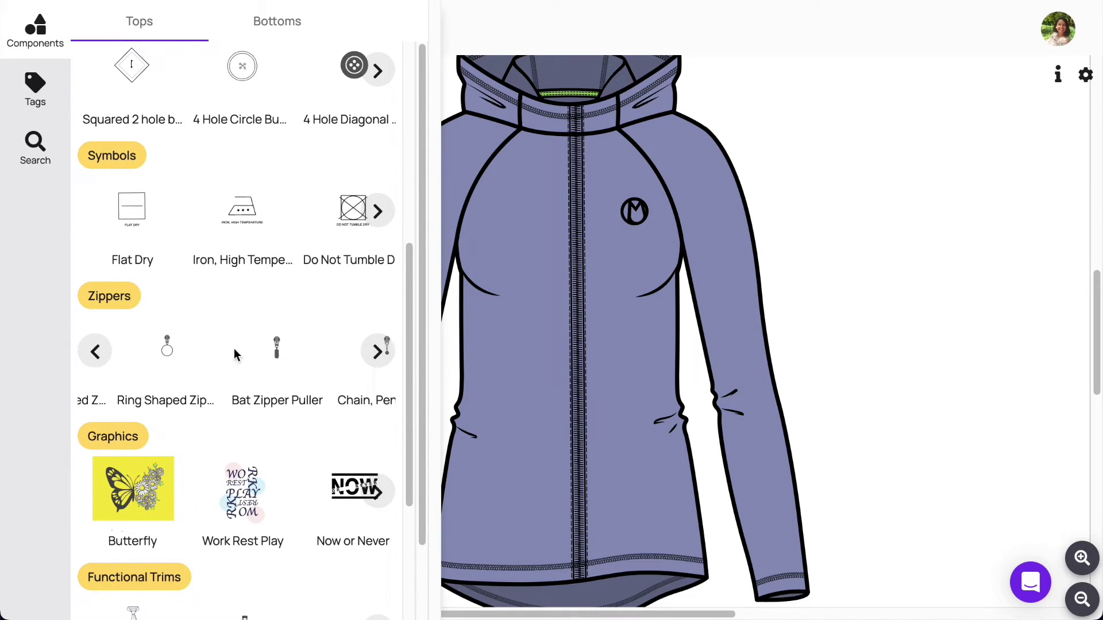
left_click_drag(185, 355, 633, 313)
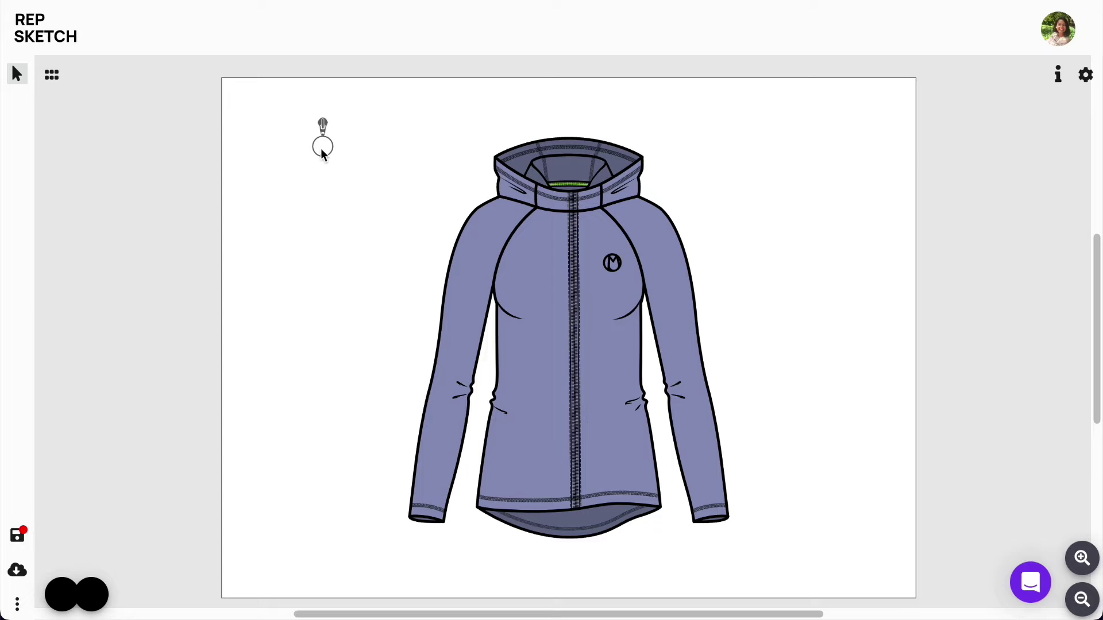
left_click_drag(323, 154, 572, 230)
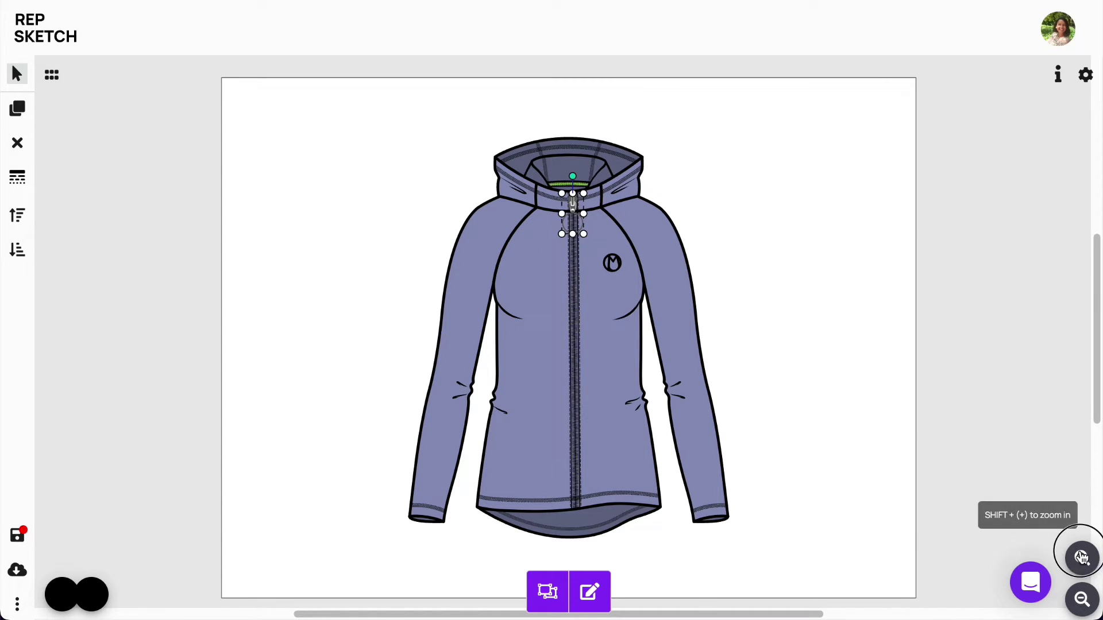
Step: Scale down the ring zipper pull and centre it on the zipper teeth below the collar
left_click(1082, 558)
left_click(1082, 559)
left_click_drag(1097, 344, 1088, 302)
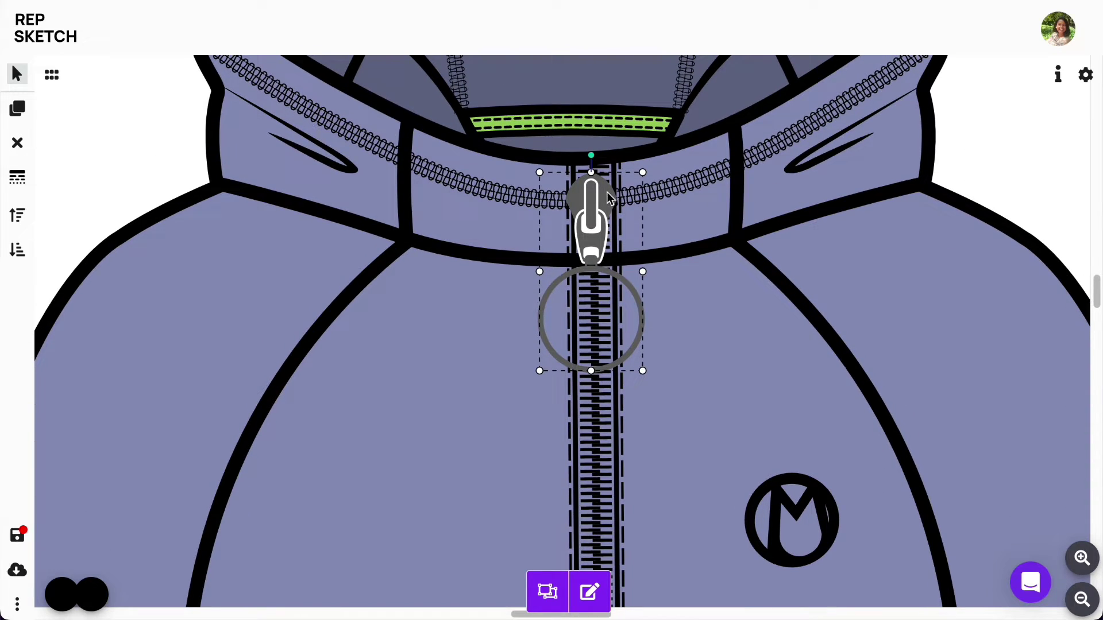
left_click_drag(607, 192, 607, 179)
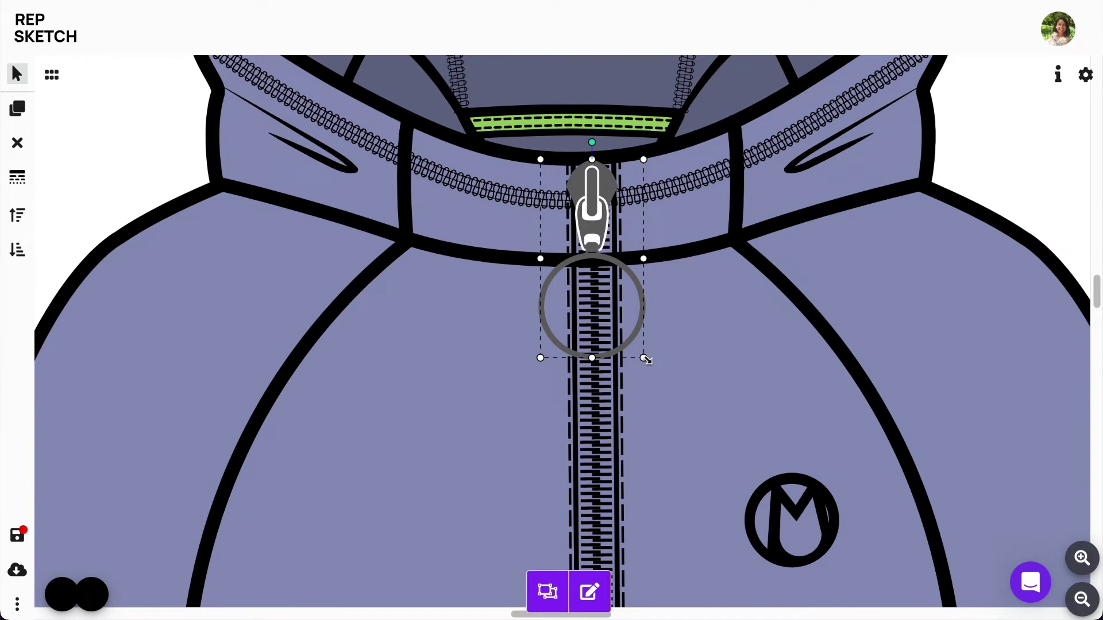
left_click_drag(646, 360, 632, 333)
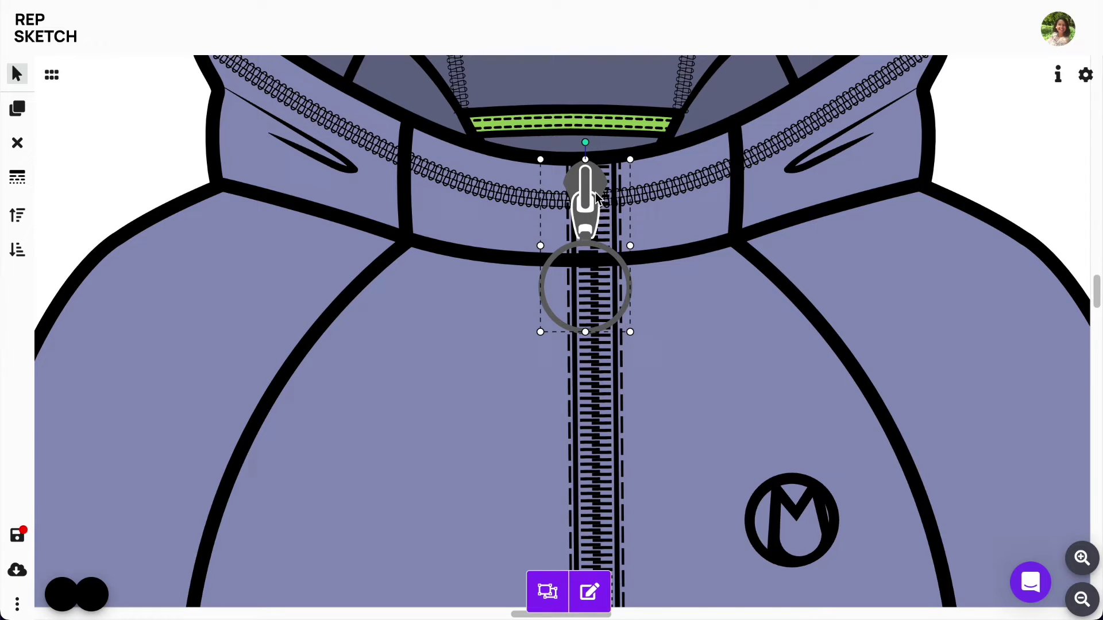
left_click_drag(596, 192, 604, 168)
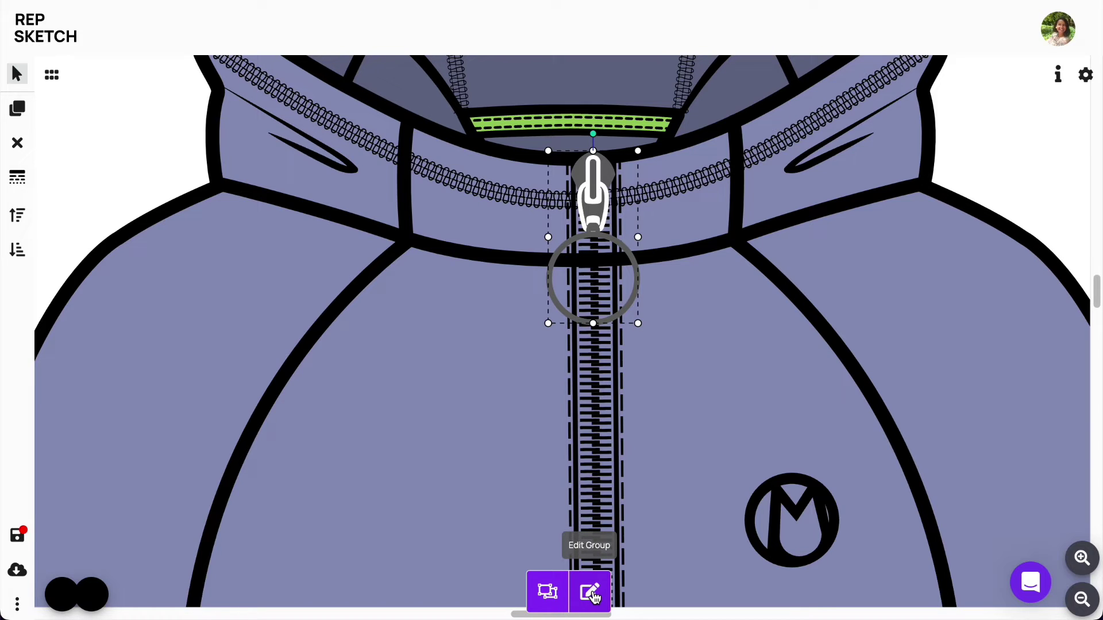
Step: Inside the pull group, give the zipper ring a black outline at maximum width 10
left_click(592, 595)
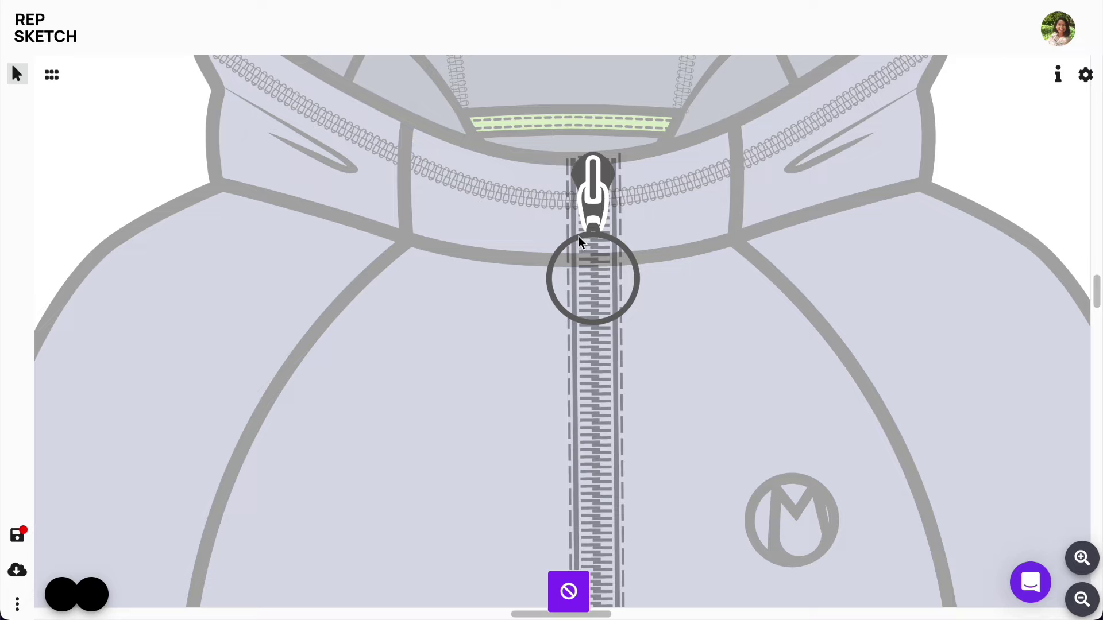
left_click(578, 236)
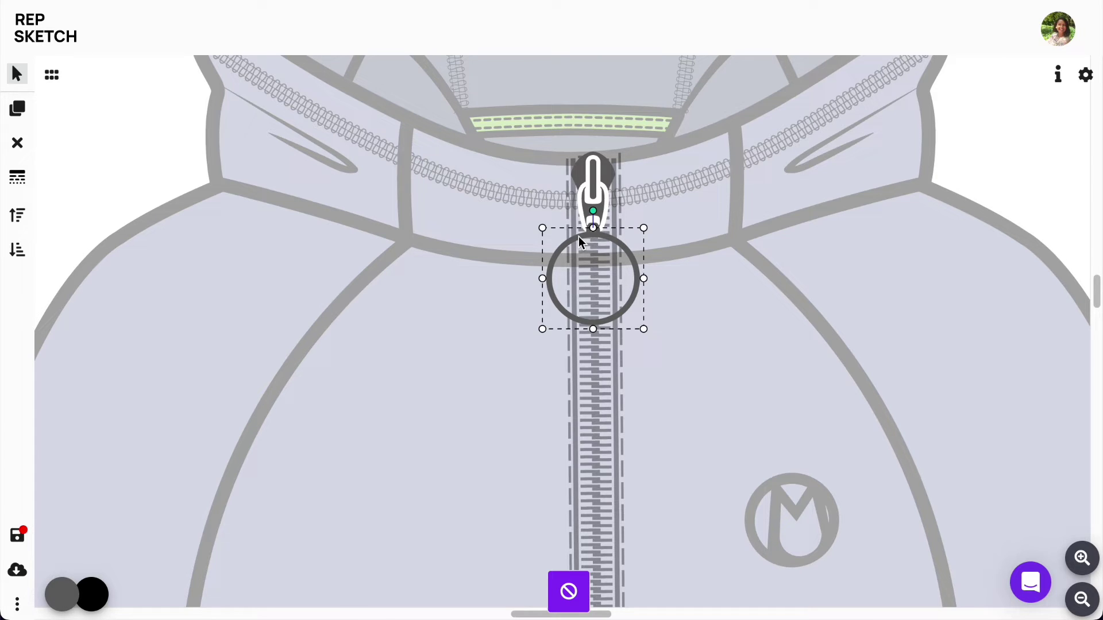
left_click(61, 595)
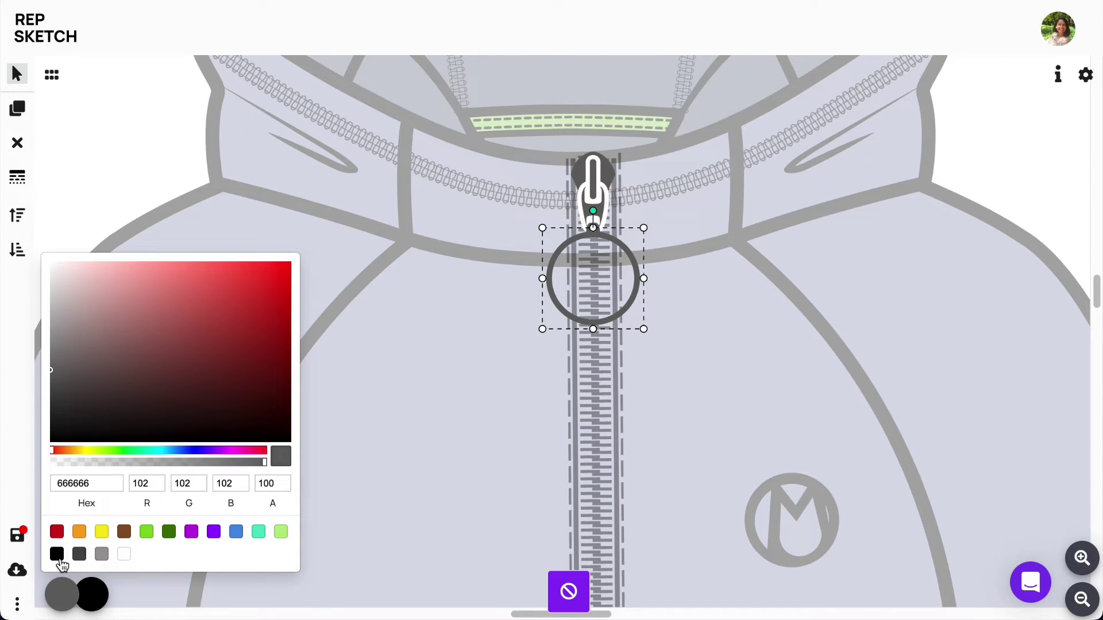
left_click(57, 554)
left_click(17, 177)
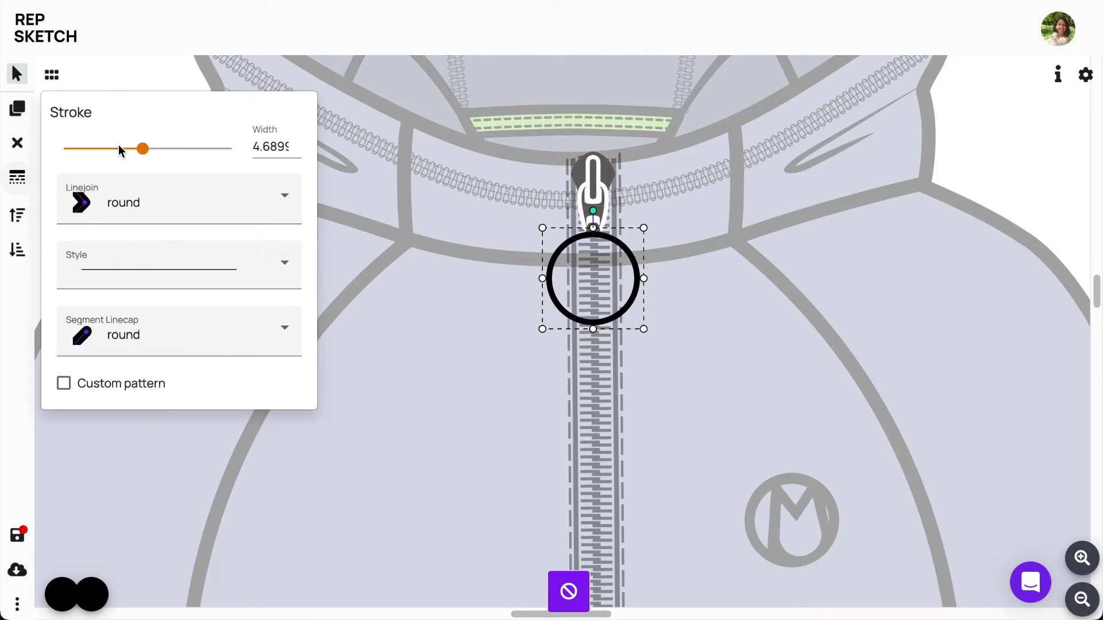
left_click_drag(148, 152, 231, 153)
Step: Give the zipper pull a black outline and dark grey 2E2E2E fill, then exit the group
left_click(608, 176)
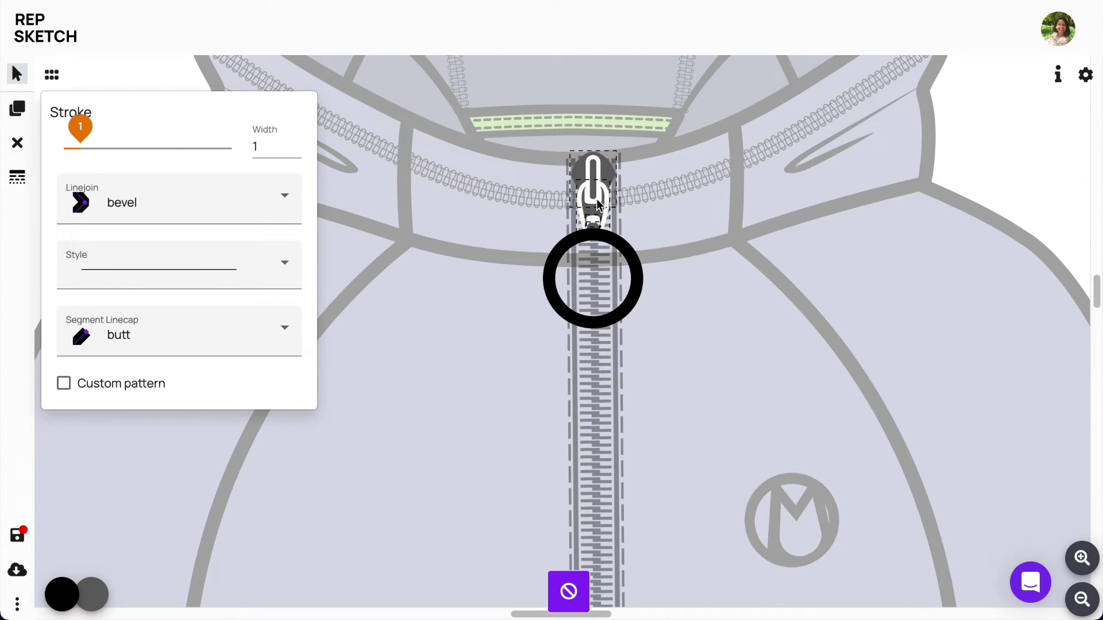
left_click(69, 601)
left_click(56, 555)
left_click(91, 595)
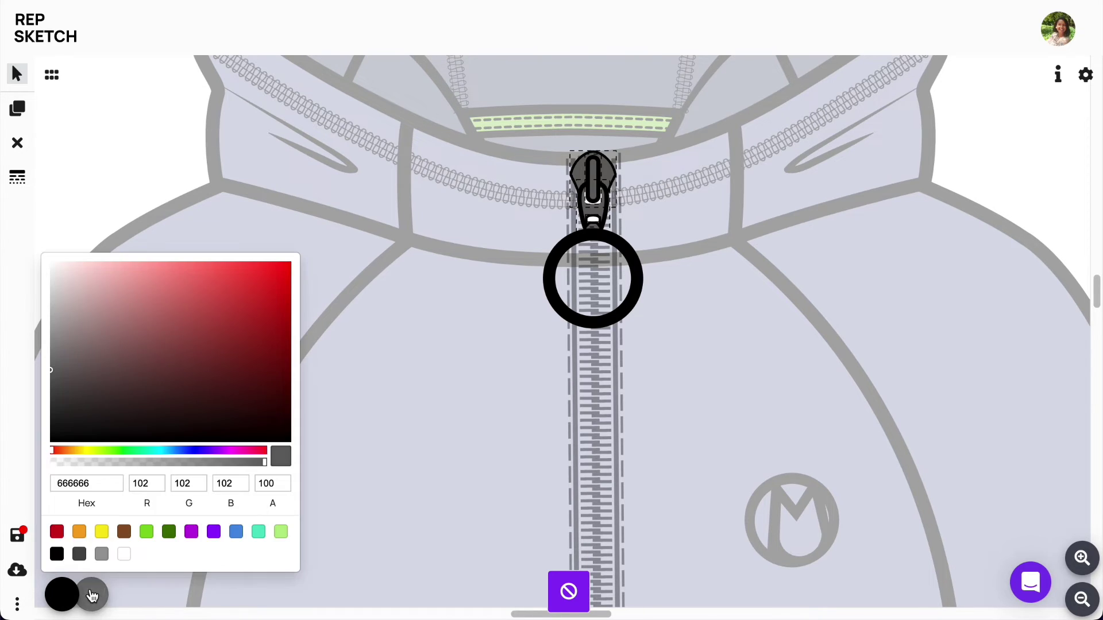
mouse_move(54, 375)
left_mouse_down()
mouse_move(48, 423)
mouse_move(50, 409)
left_mouse_up()
left_click(571, 583)
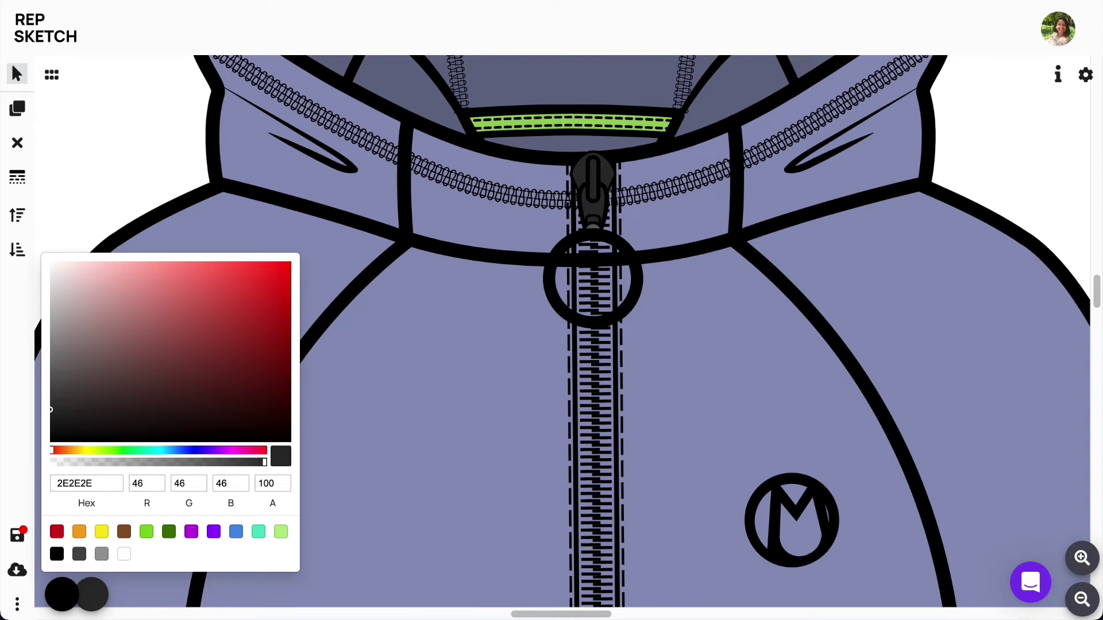
Step: Draw a small rectangle over the zipper's bottom end at the hoodie hem
left_click(1092, 601)
scroll(1088, 350, "down", 5)
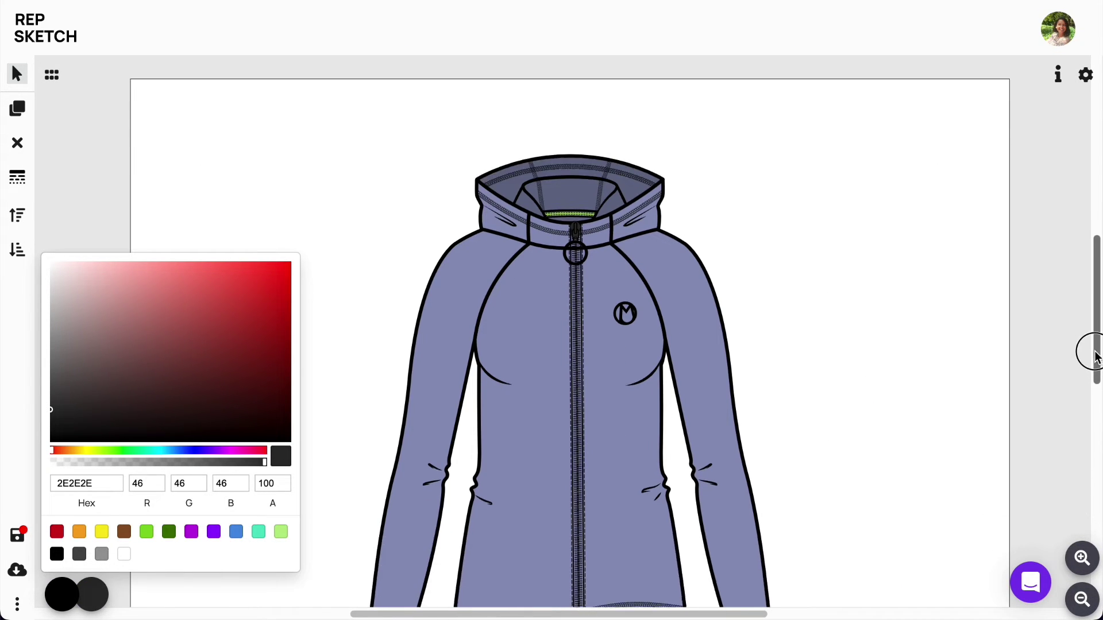
left_click(1085, 553)
left_click_drag(1091, 374, 1090, 399)
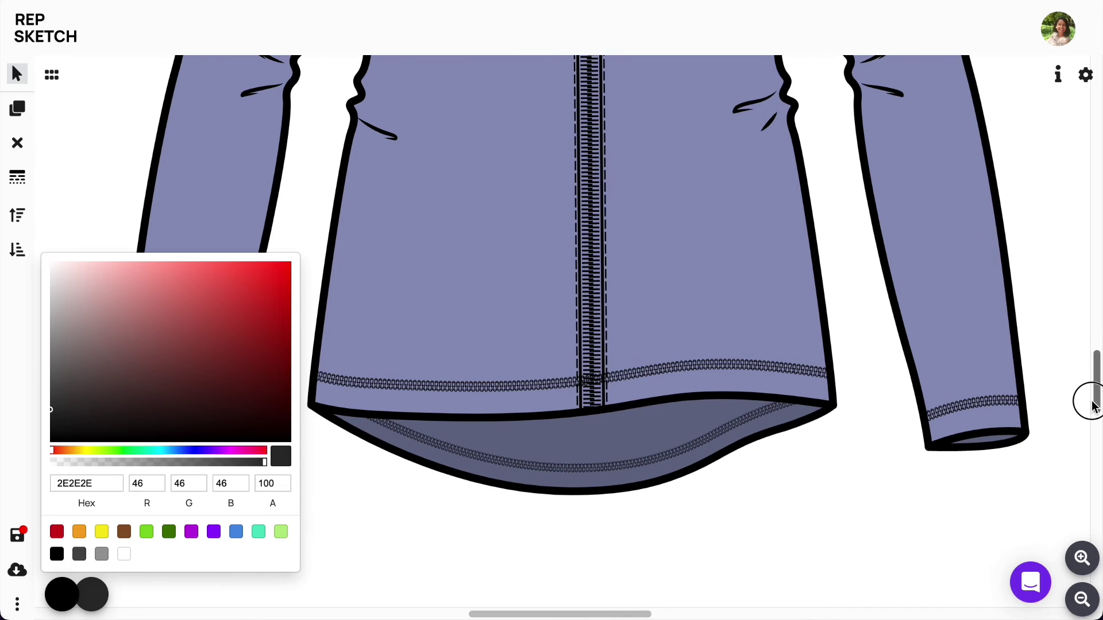
left_click(18, 73)
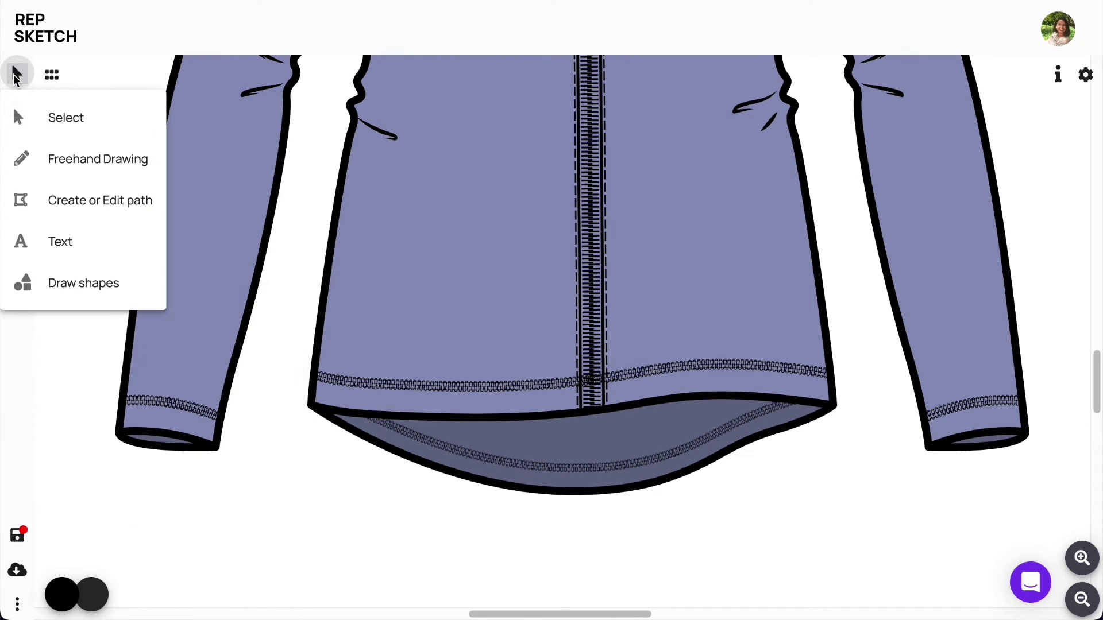
left_click(51, 287)
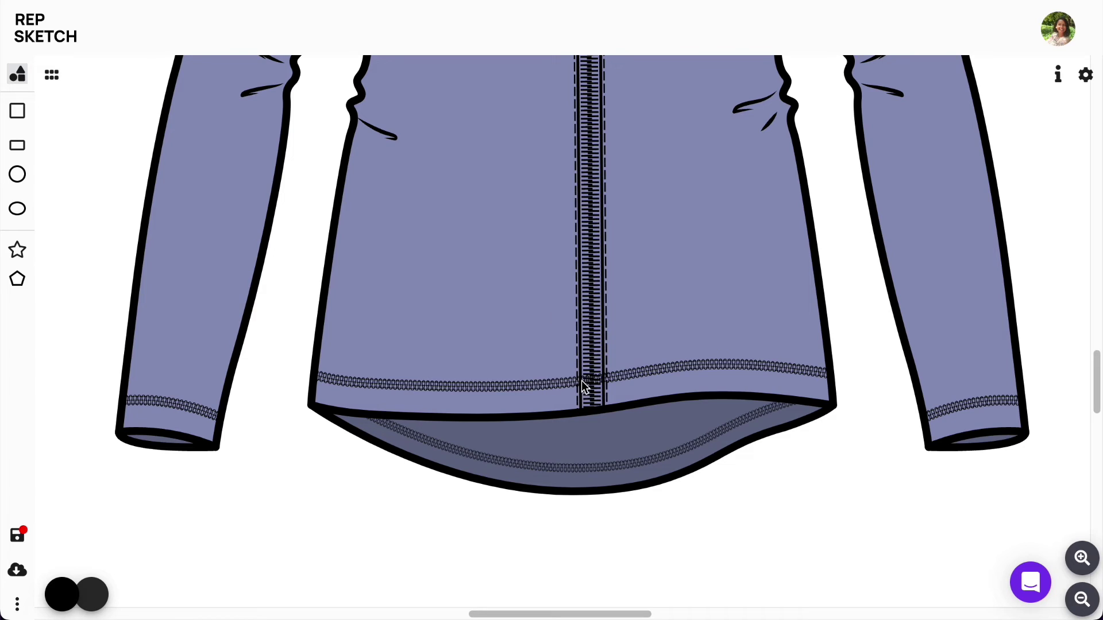
left_click_drag(583, 385, 603, 411)
Step: Give the stopper rectangle a width-4 outline, make it black, and deselect it
left_click_drag(99, 147, 131, 147)
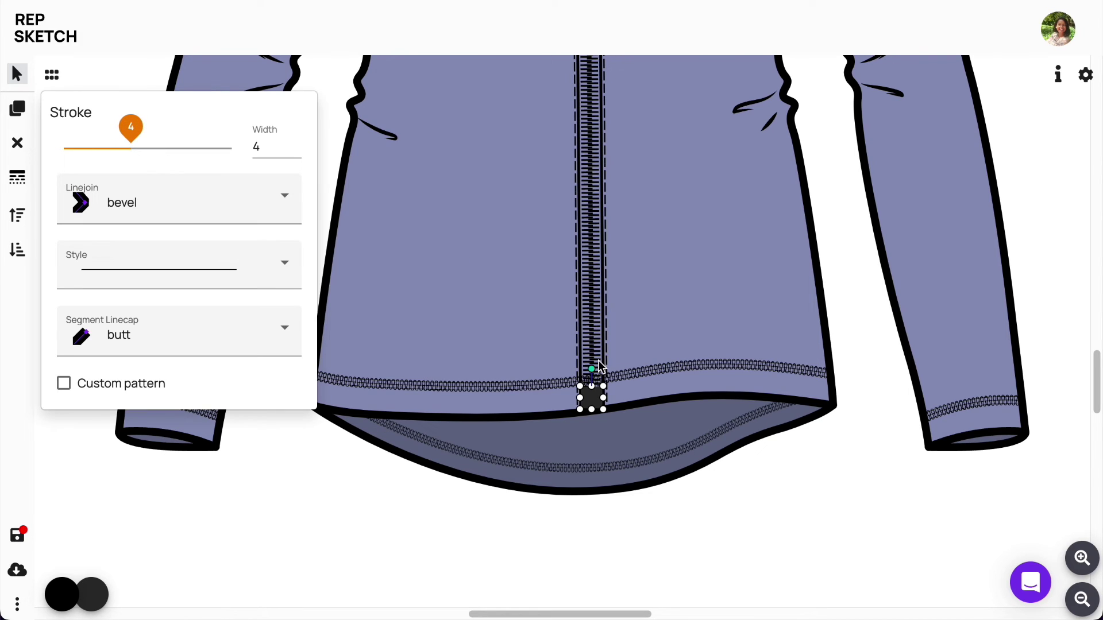
left_click(61, 594)
left_click(57, 555)
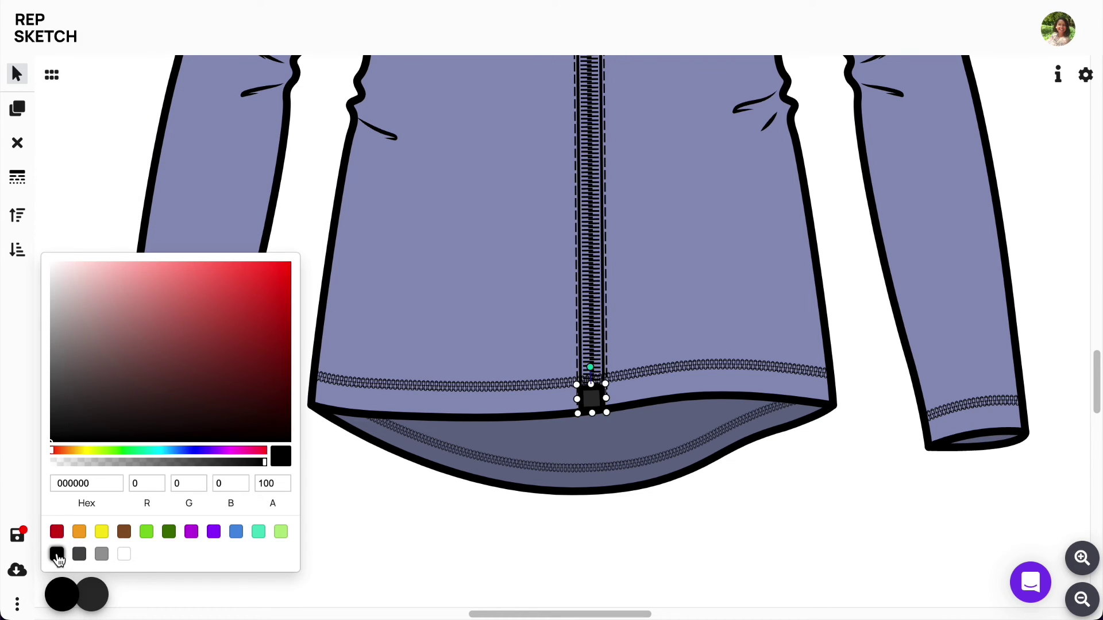
left_click(674, 573)
left_click(694, 530)
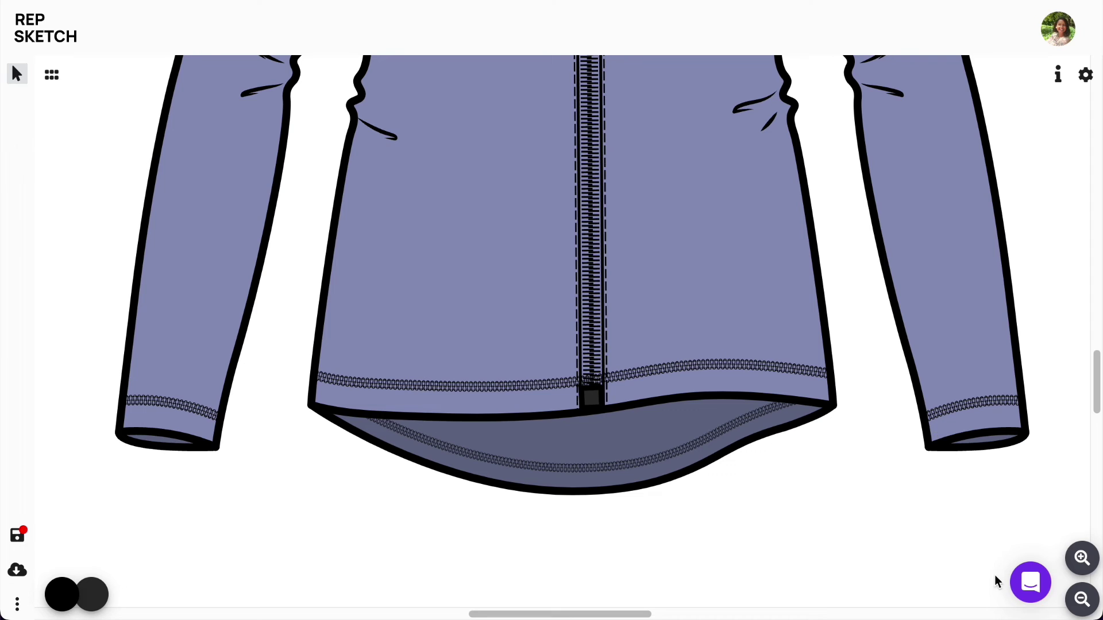
left_click(1082, 599)
Step: Box-select the whole hoodie, including ring pull and stopper, and group it into one object
left_click(1082, 599)
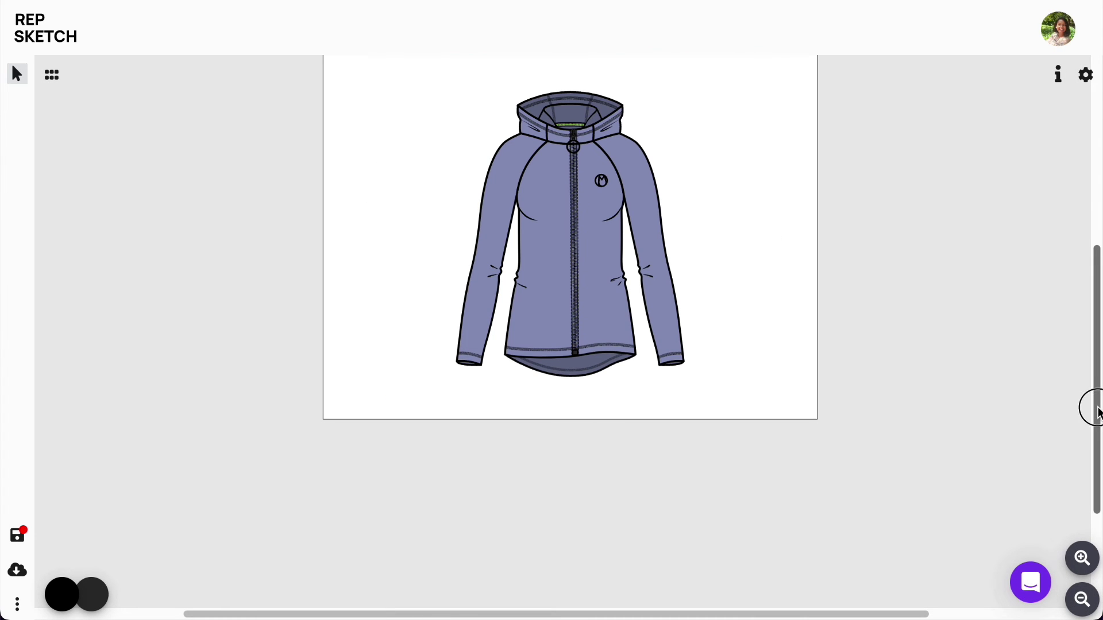
mouse_move(1097, 412)
left_mouse_down()
mouse_move(1092, 352)
mouse_move(1097, 392)
left_mouse_up()
scroll(1091, 352, "up", 2)
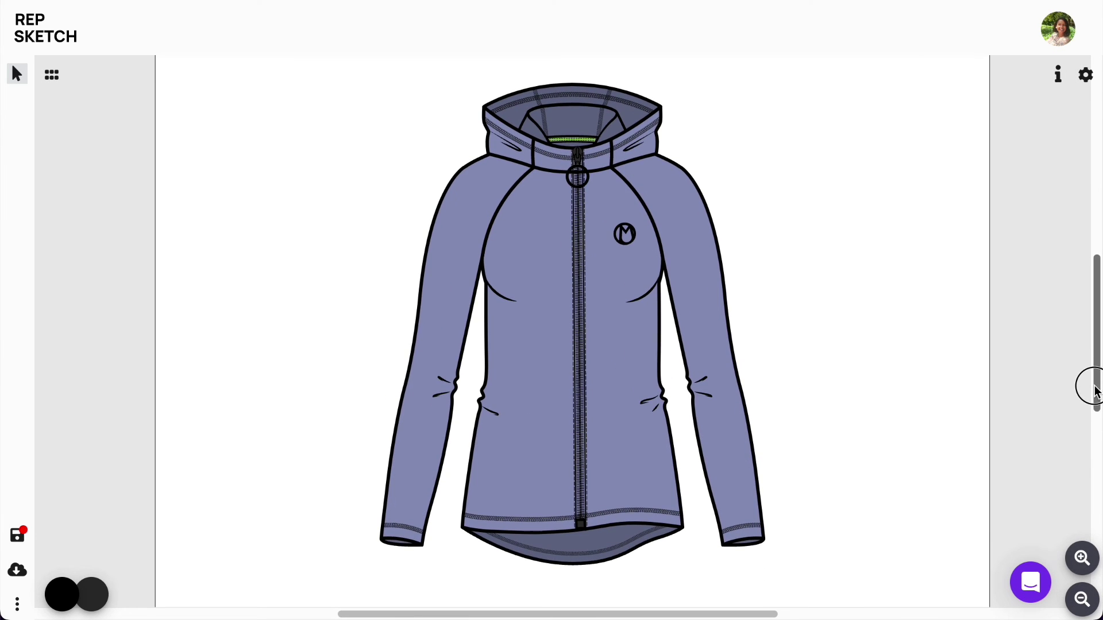
left_click_drag(329, 66, 788, 592)
left_click(581, 595)
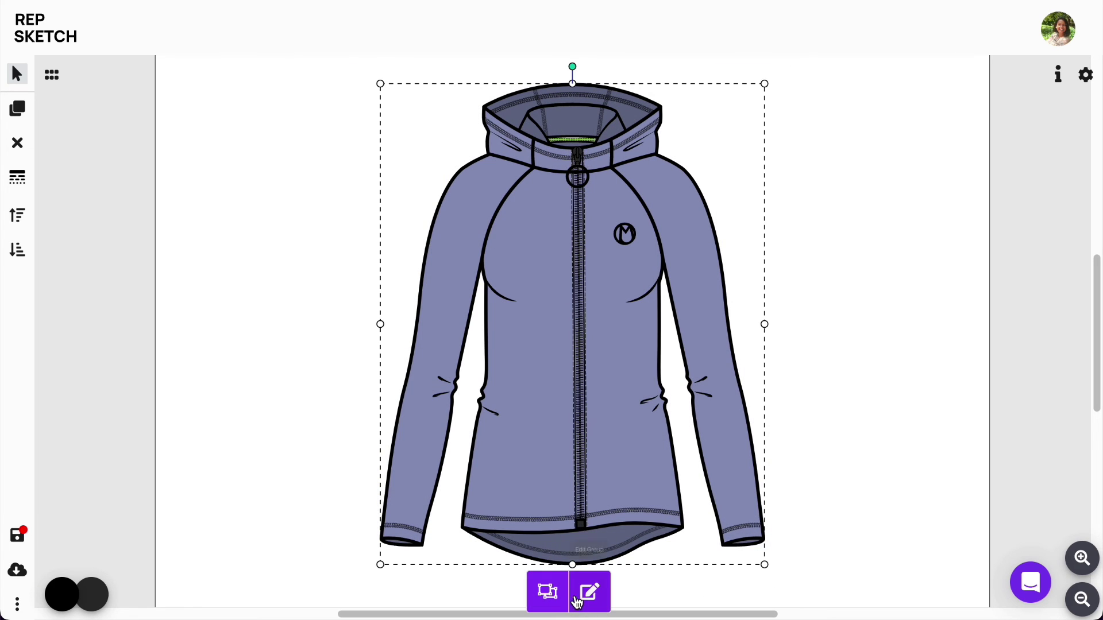
left_click(879, 342)
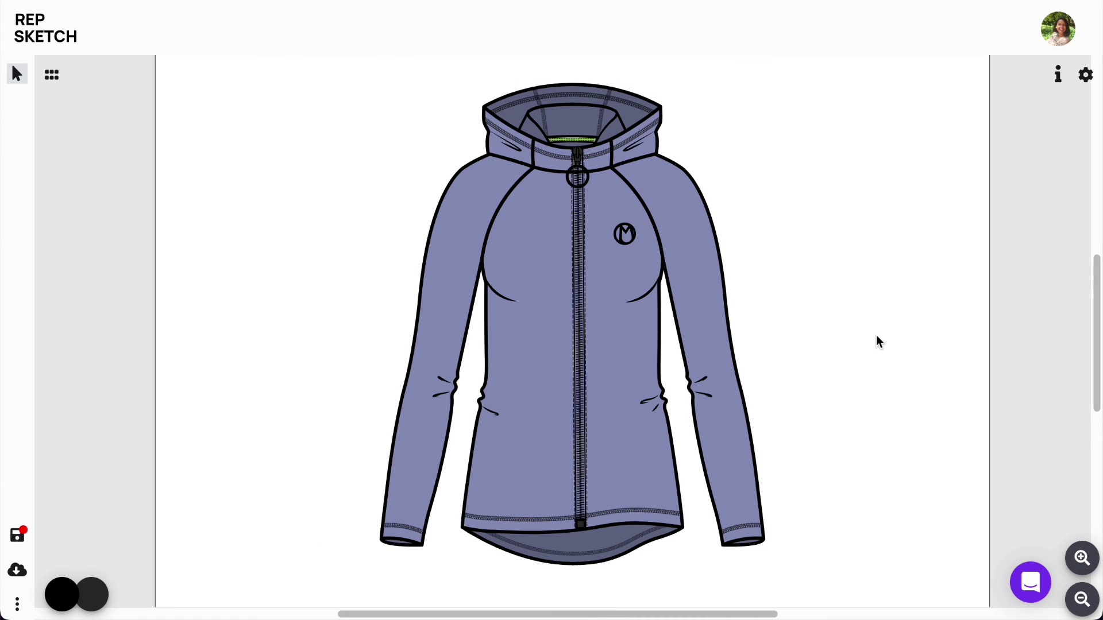